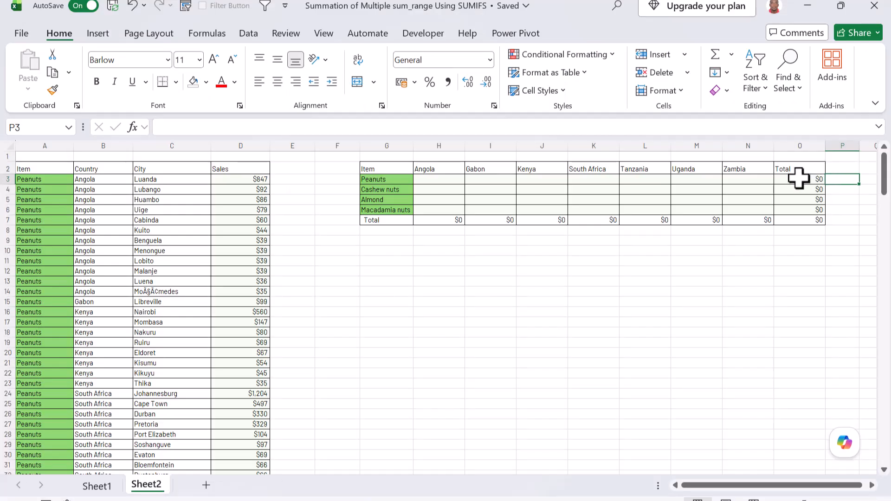
- Start a SUMIFS formula in H3 with the Sales values $D$3:$D$222 as the absolute sum range
{"action": "left_click", "coordinate": [439, 182]}
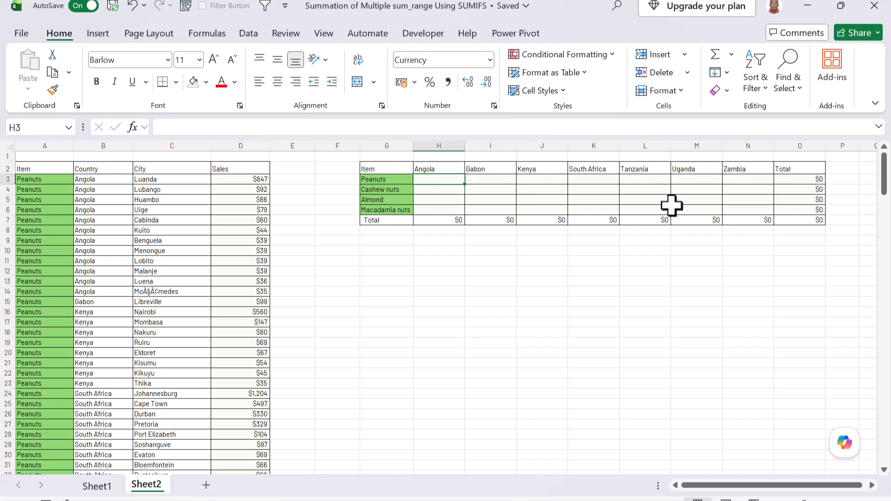
{"action": "type", "text": "="}
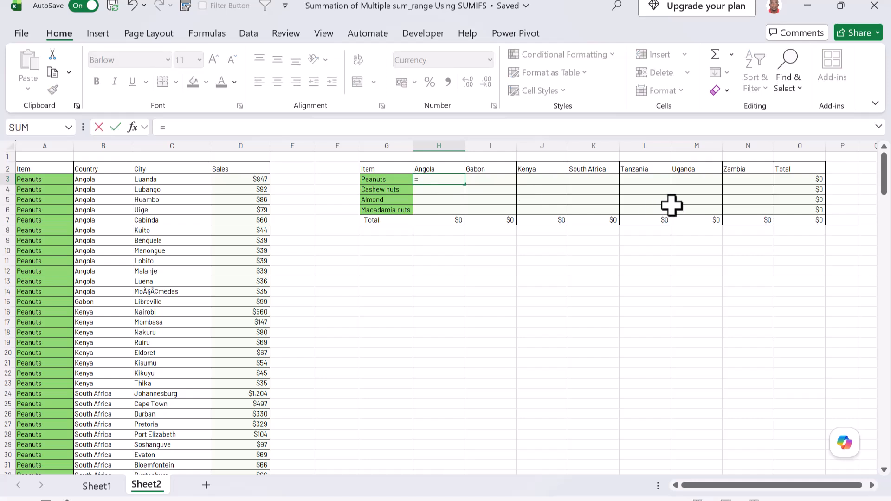
{"action": "type", "text": "sum"}
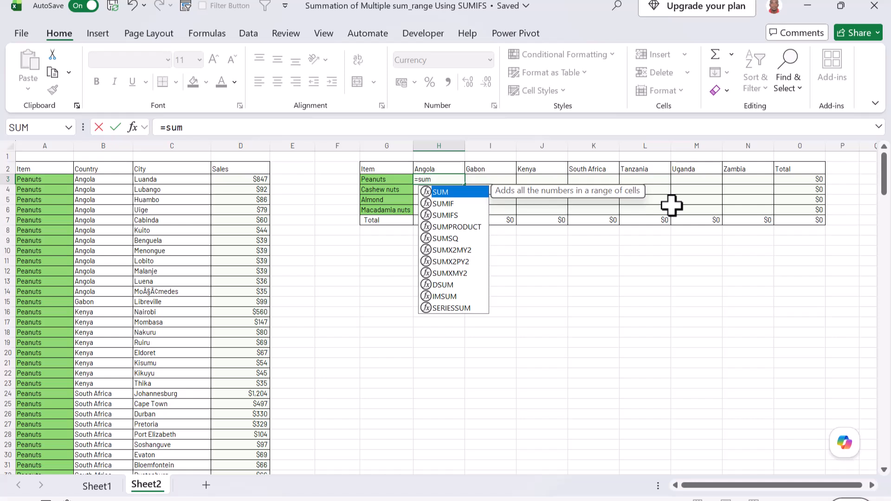
{"action": "type", "text": "if"}
{"action": "key", "text": "Down"}
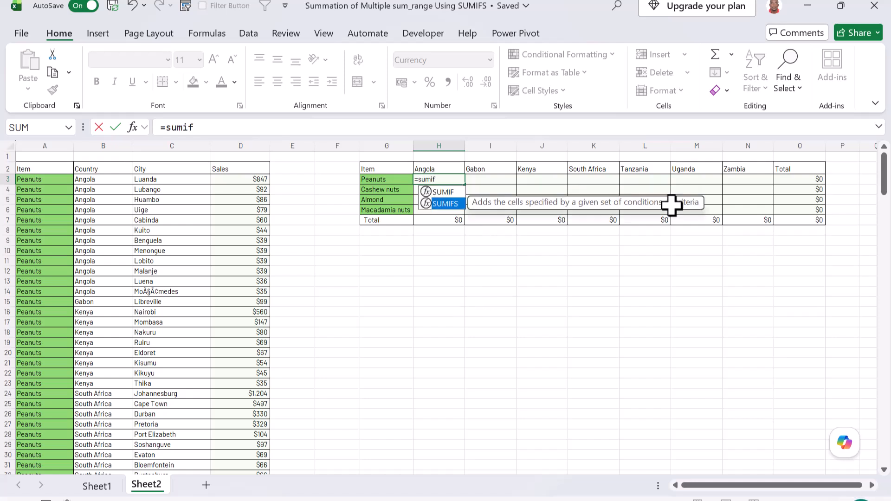
{"action": "key", "text": "Tab"}
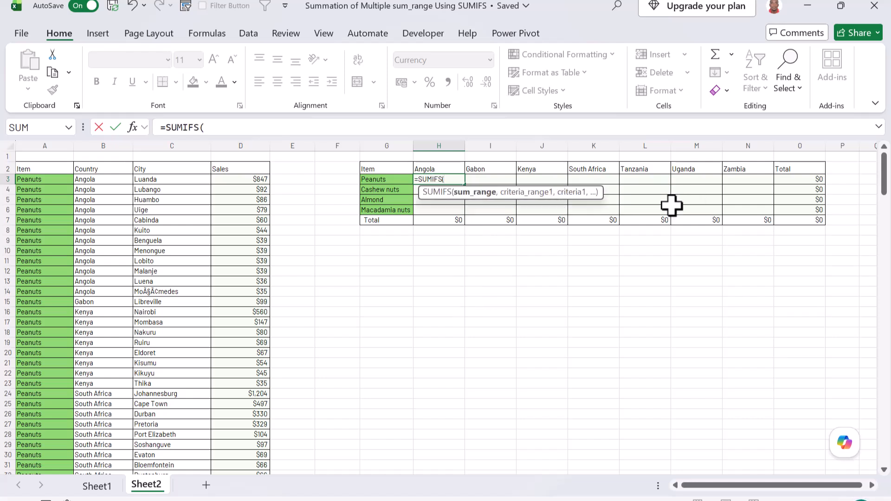
{"action": "left_click_drag", "start_coordinate": [572, 191], "coordinate": [571, 253]}
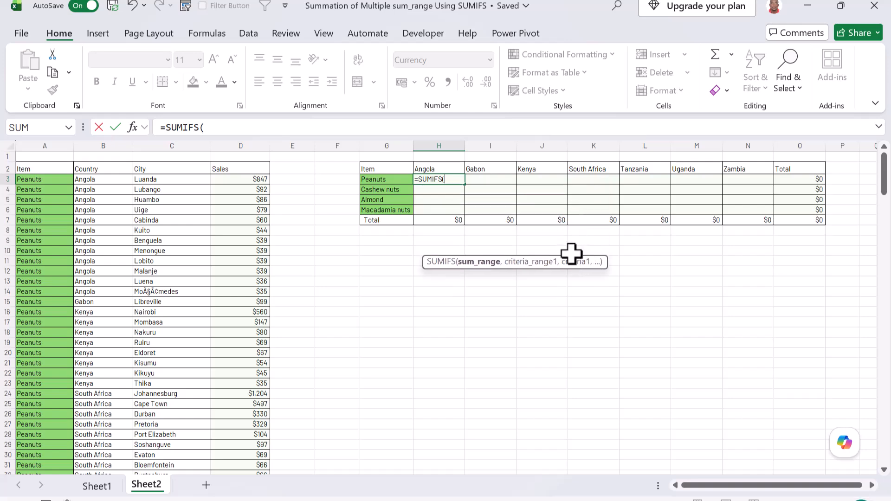
{"action": "left_click", "coordinate": [256, 182]}
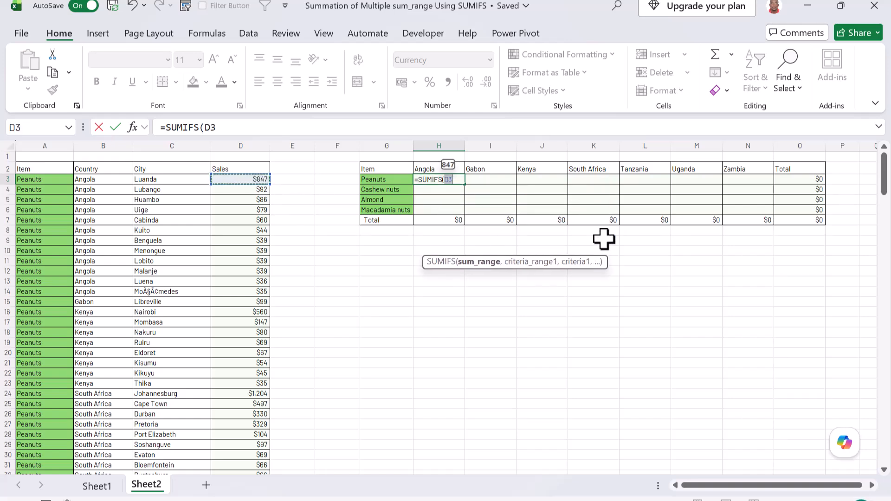
{"action": "key", "text": "ctrl+shift+Down"}
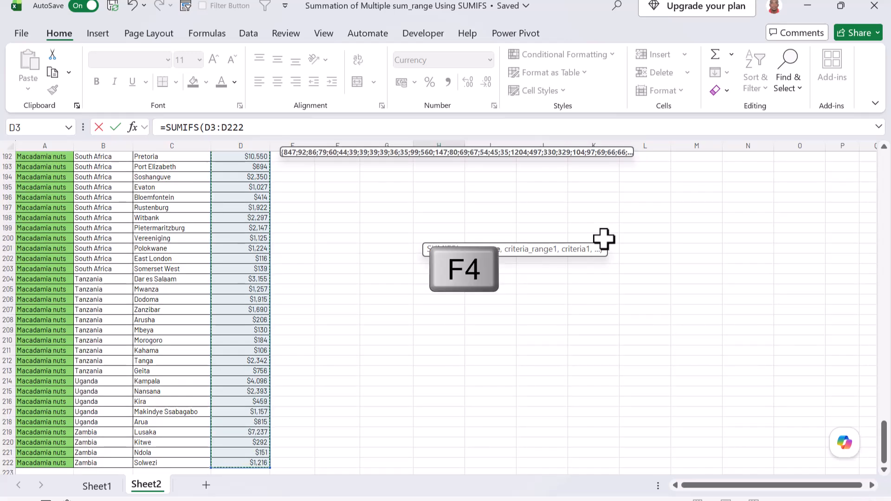
{"action": "key", "text": "F4"}
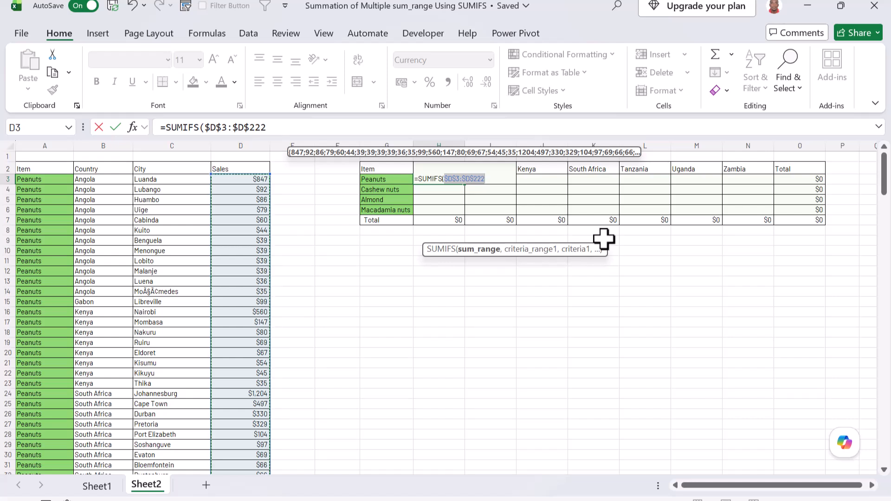
{"action": "type", "text": ","}
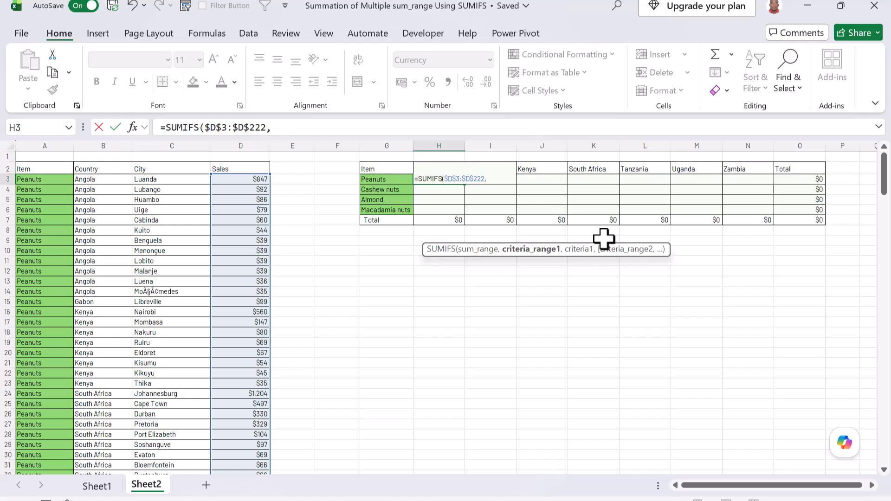
- Add the first condition to the formula, matching the item range $A$3:$A$222 to the column-locked criterion $G3
{"action": "left_click", "coordinate": [44, 179]}
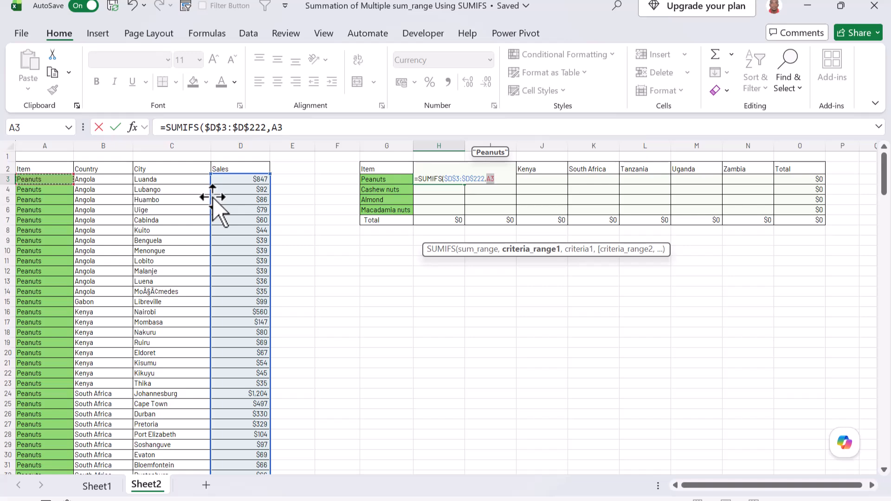
{"action": "key", "text": "ctrl+shift+Down"}
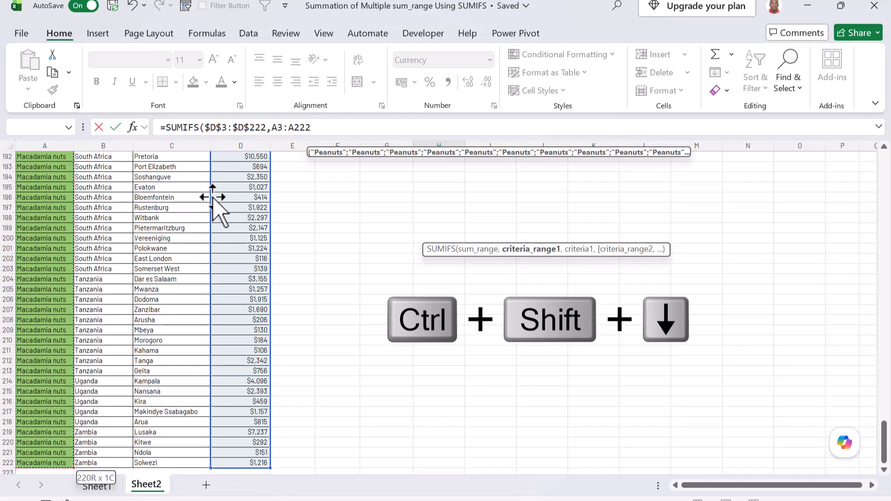
{"action": "key", "text": "F4"}
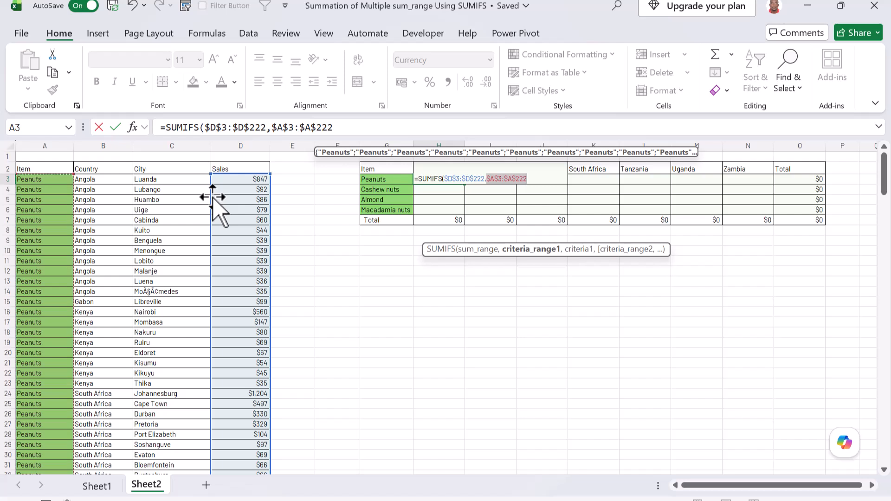
{"action": "type", "text": ","}
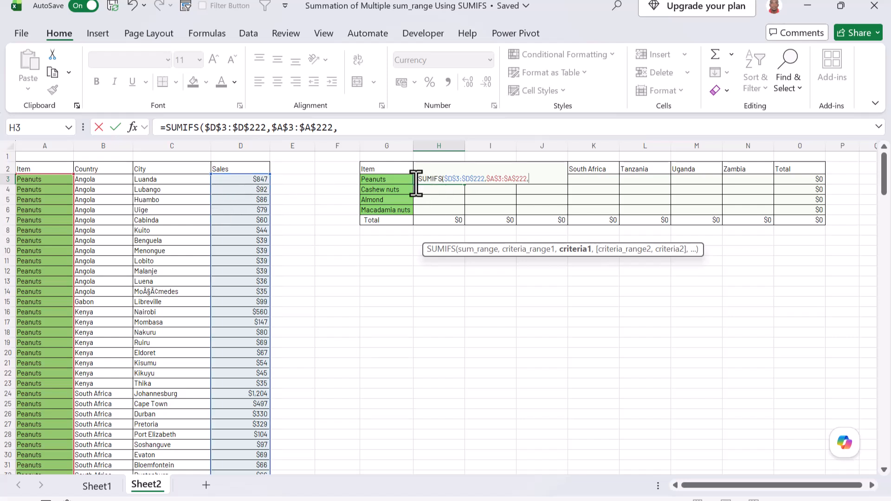
{"action": "left_click", "coordinate": [401, 179]}
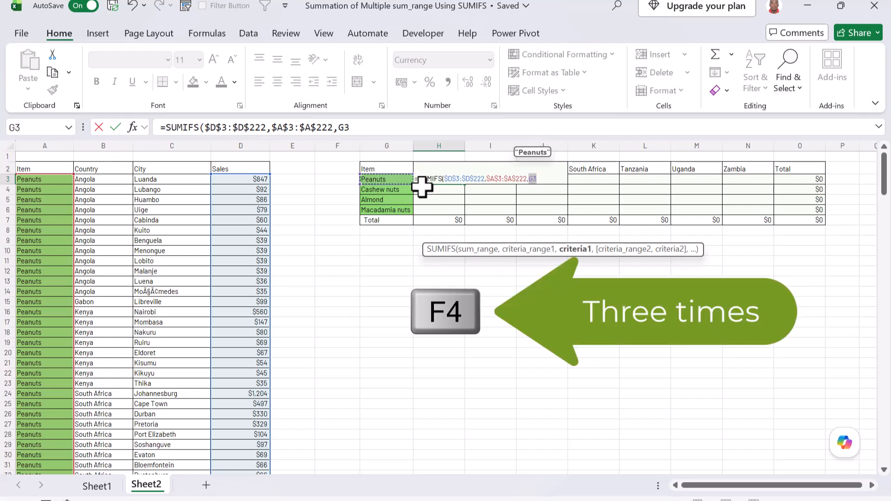
{"action": "key", "text": "F4"}
{"action": "key", "text": "F4"}
{"action": "key", "text": "F4"}
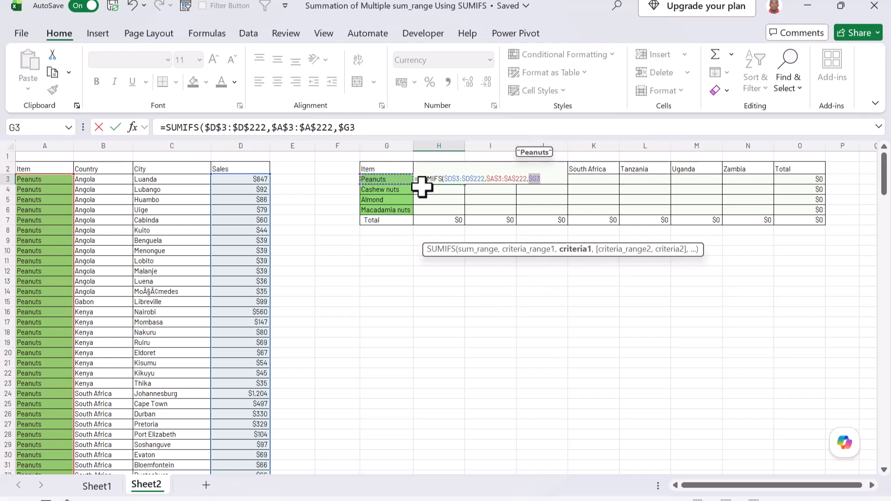
{"action": "type", "text": ","}
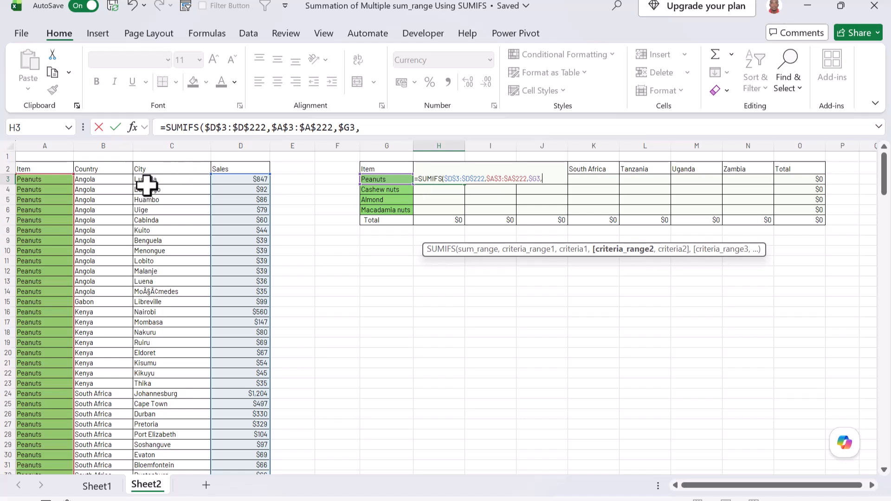
- Add the second condition, matching the country range $B$3:$B$222 to the row-locked criterion H$2
{"action": "left_click", "coordinate": [119, 180]}
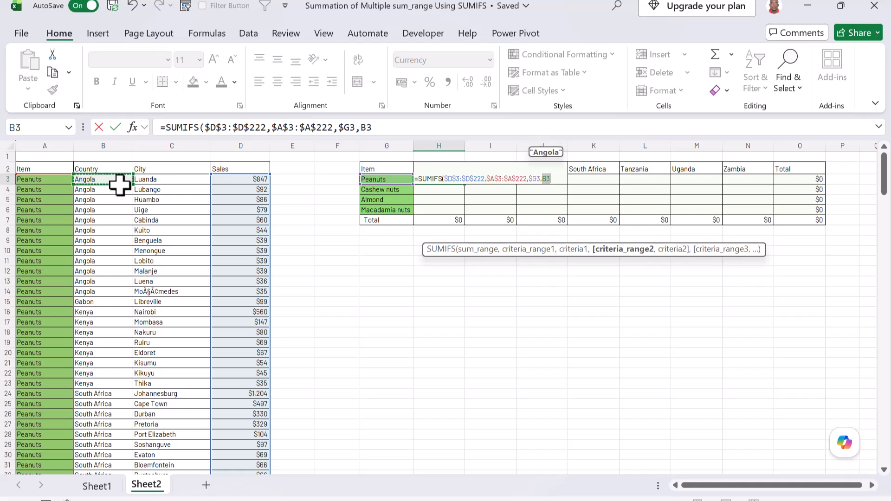
{"action": "key", "text": "ctrl+shift+Down"}
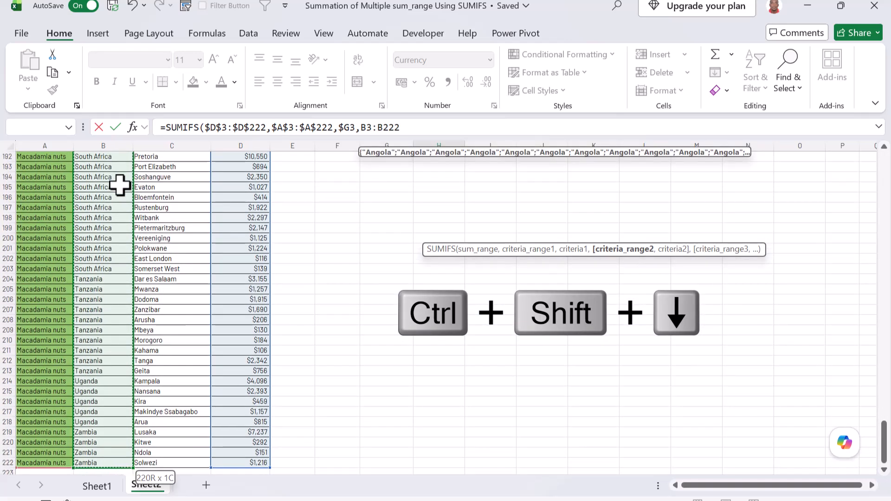
{"action": "key", "text": "F4"}
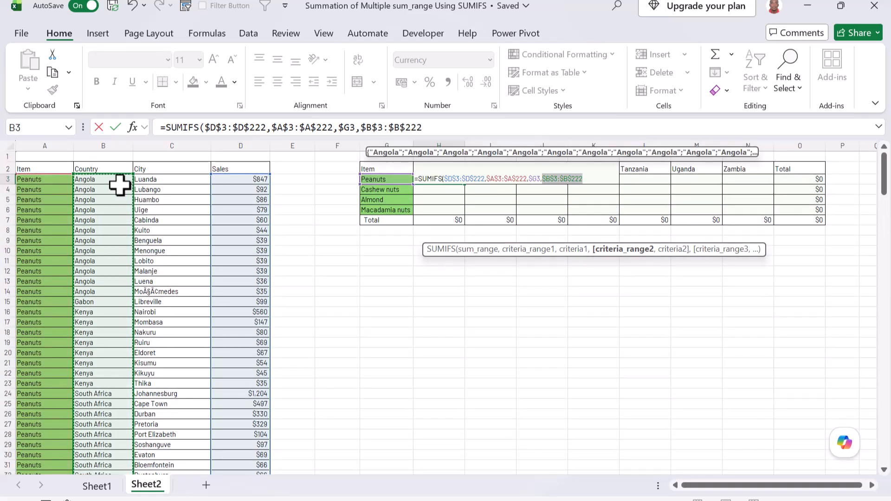
{"action": "type", "text": ","}
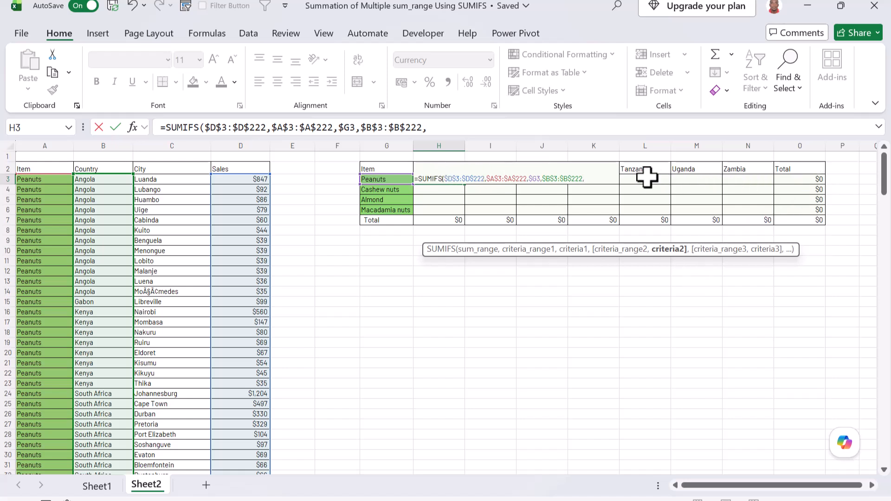
{"action": "left_click", "coordinate": [454, 156]}
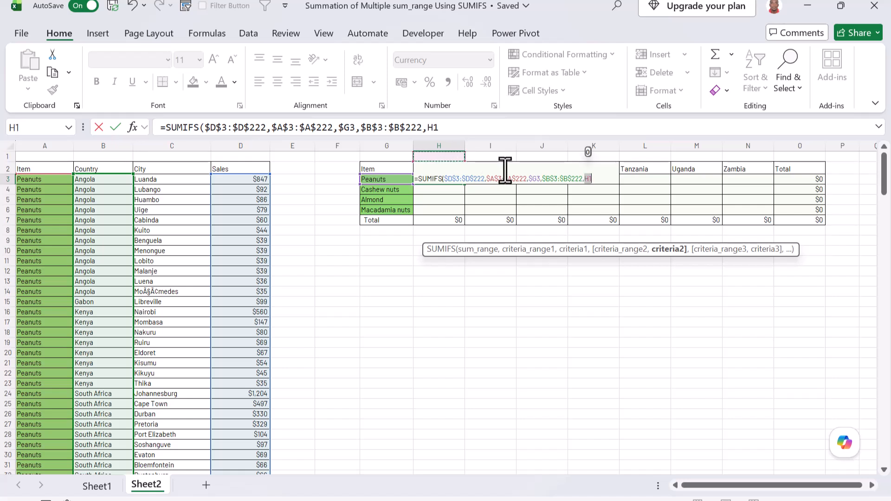
{"action": "key", "text": "Down"}
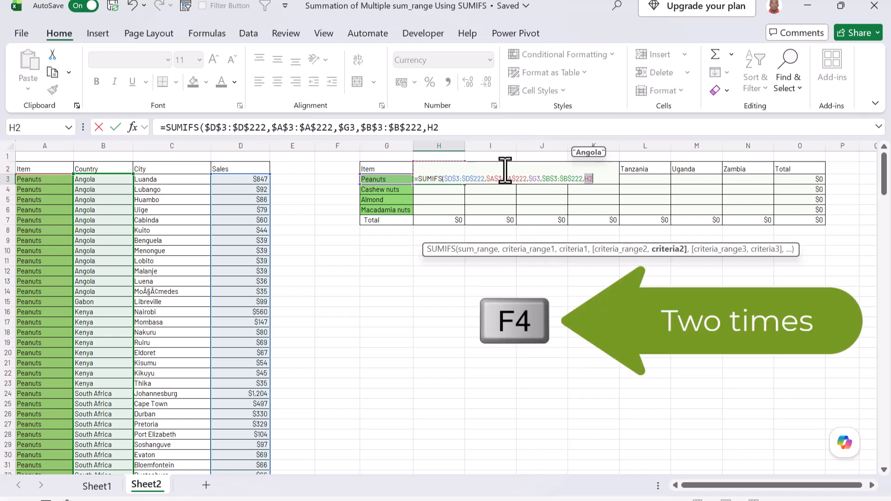
{"action": "key", "text": "F4"}
{"action": "key", "text": "F4"}
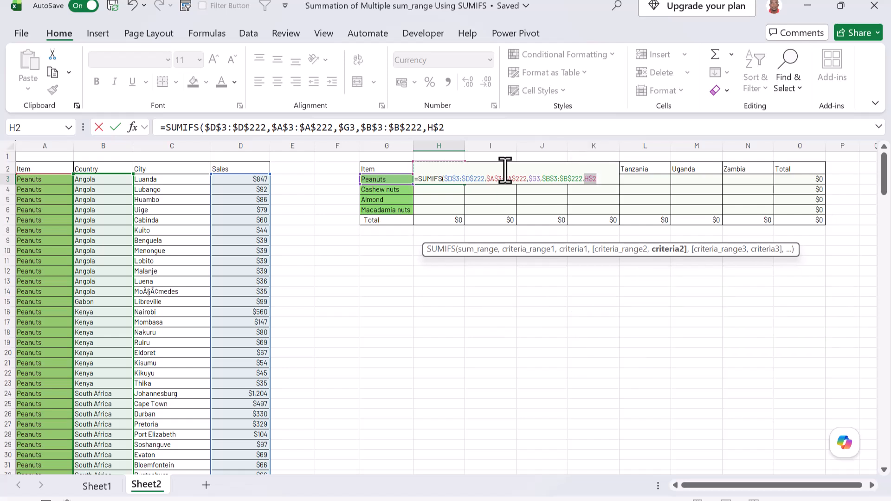
- Complete the SUMIFS formula in H3 and fill it across to the Zambia column and down to the Macadamia nuts row
{"action": "type", "text": ")"}
{"action": "key", "text": "ctrl+Return"}
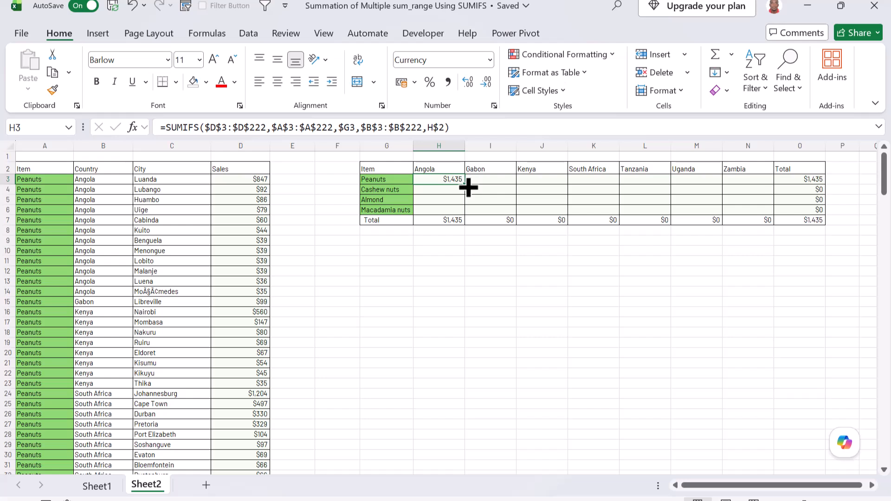
{"action": "left_click_drag", "start_coordinate": [468, 187], "coordinate": [773, 212]}
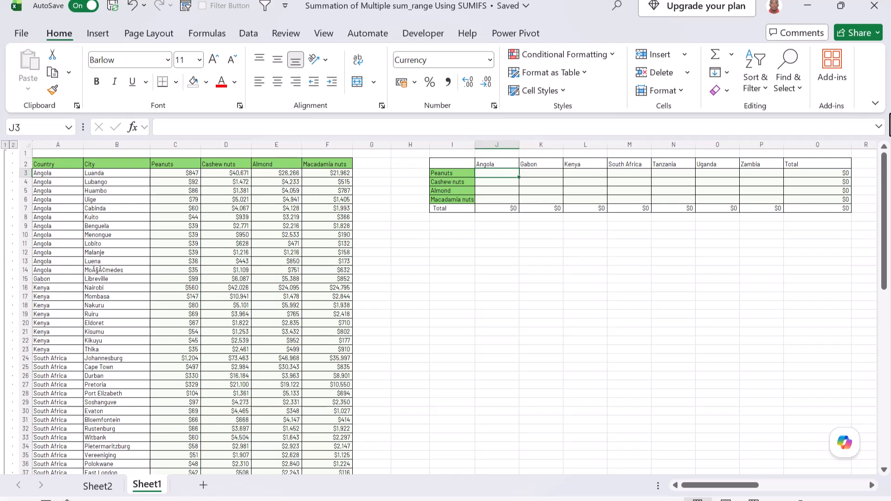
- Start a SUMIFS formula in J3 of Sheet1 with all four item columns, $C$3:$F$57, as the absolute sum range
{"action": "type", "text": "="}
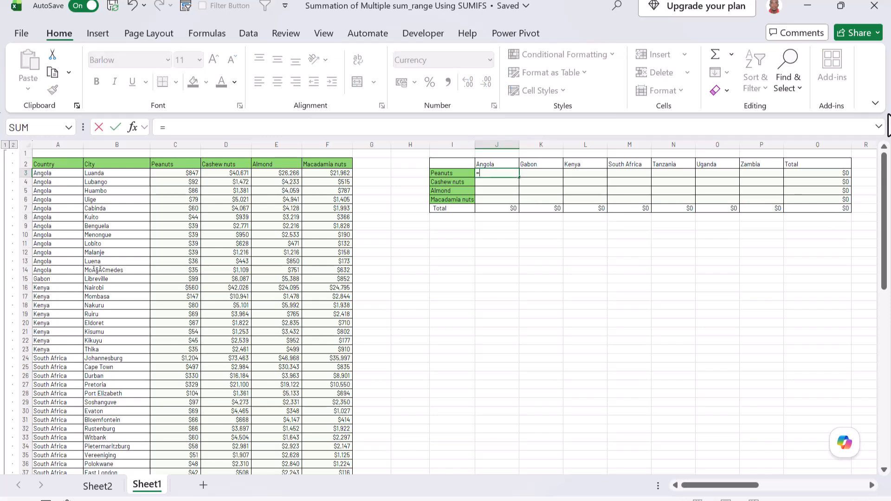
{"action": "type", "text": "sum"}
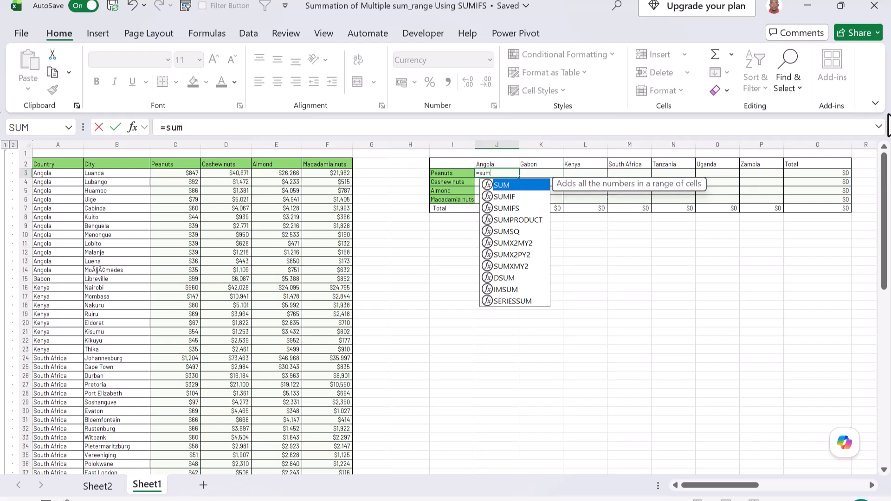
{"action": "key", "text": "Down"}
{"action": "key", "text": "Down"}
{"action": "key", "text": "Tab"}
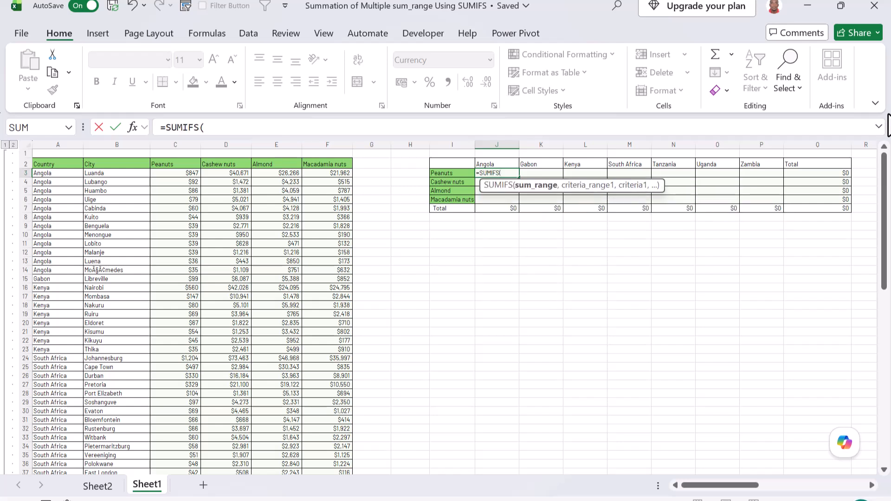
{"action": "left_click_drag", "start_coordinate": [563, 189], "coordinate": [569, 272]}
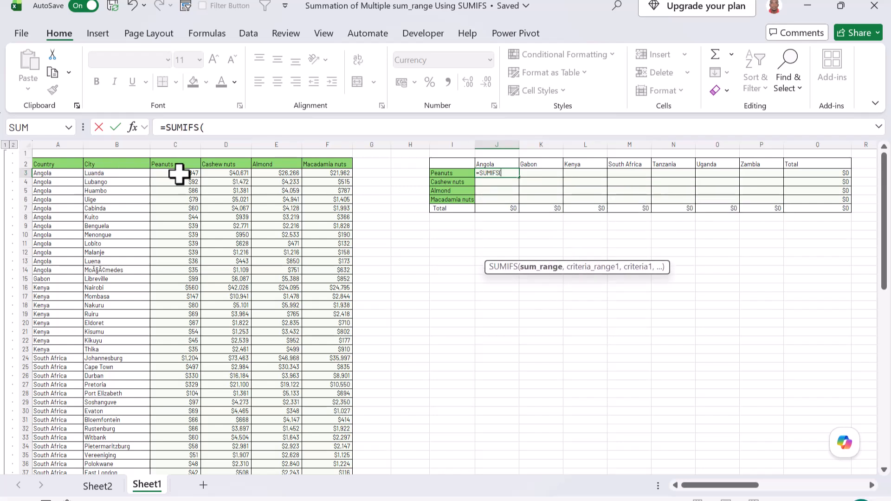
{"action": "left_click_drag", "start_coordinate": [183, 177], "coordinate": [337, 172]}
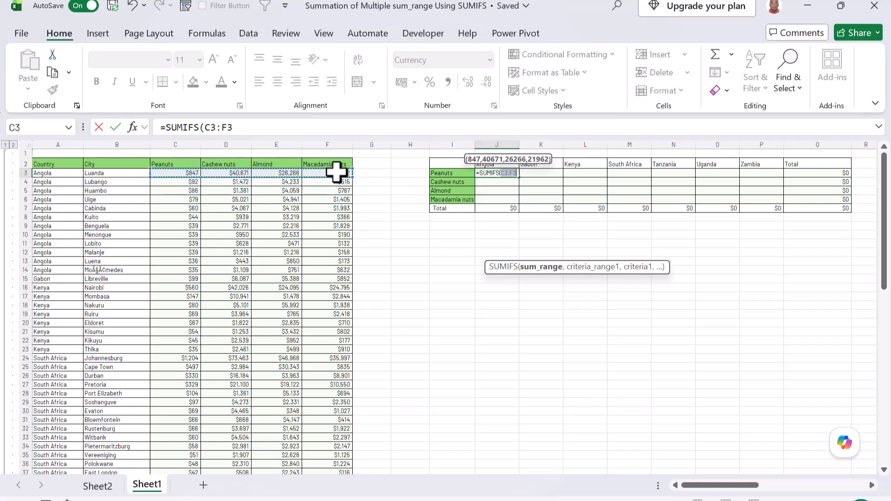
{"action": "key", "text": "ctrl+shift+Down"}
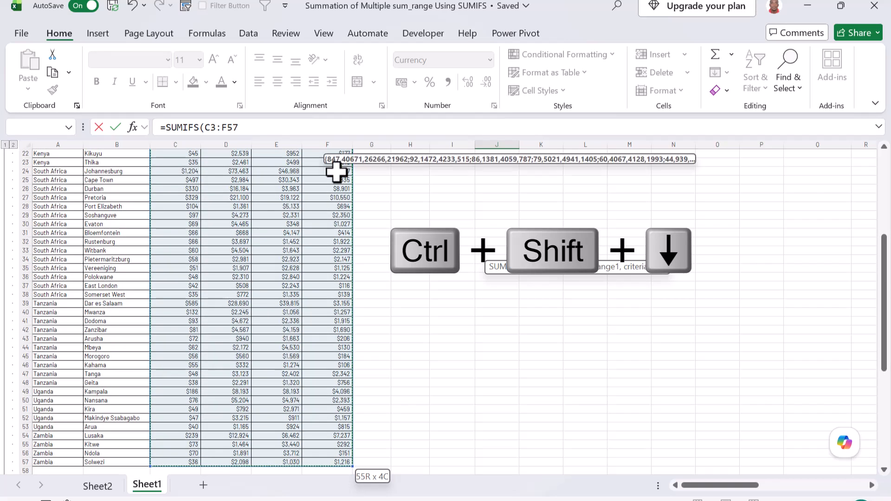
{"action": "key", "text": "F4"}
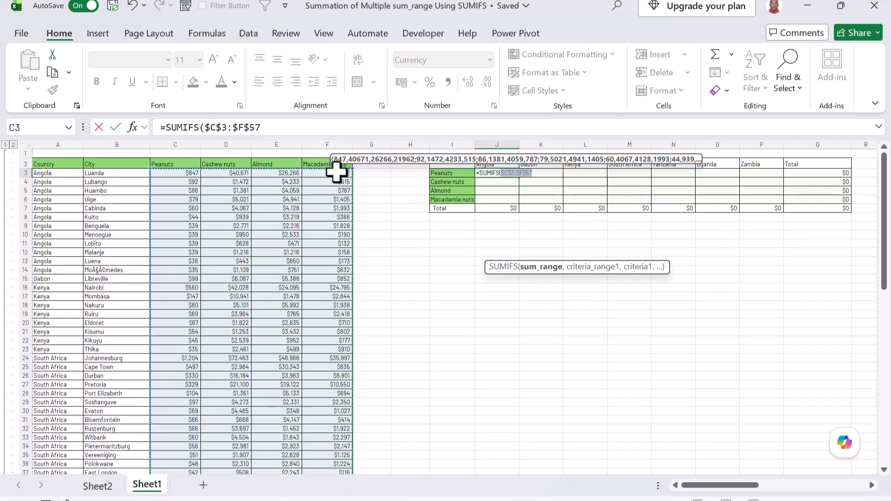
{"action": "type", "text": ","}
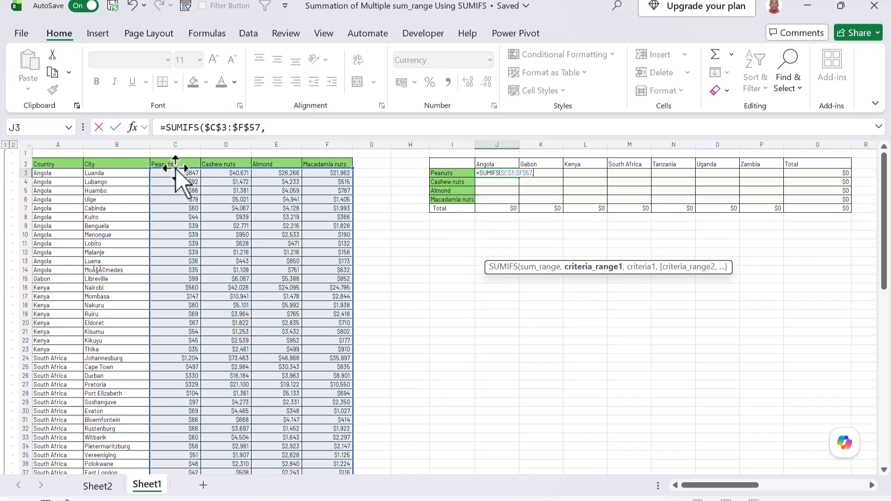
- Add the first condition to the J3 formula, matching the header range $C$2:$F$2 to the column-locked criterion $I3
{"action": "left_click_drag", "start_coordinate": [175, 165], "coordinate": [348, 167]}
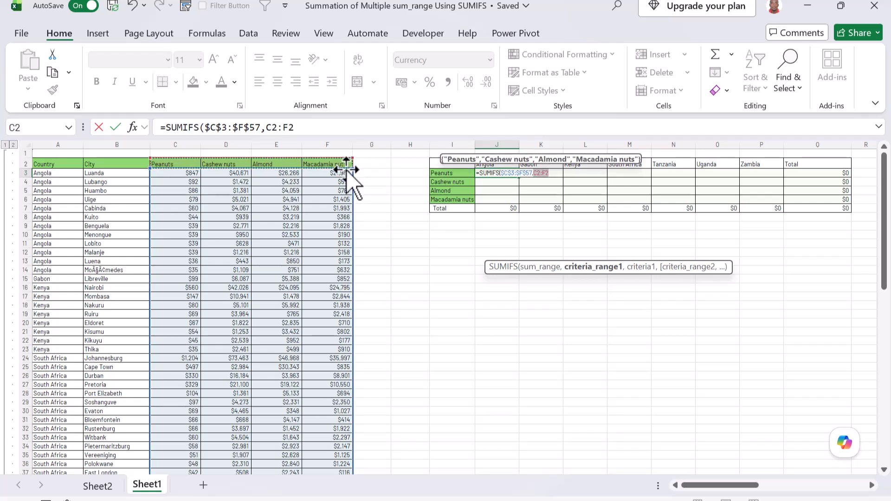
{"action": "key", "text": "F4"}
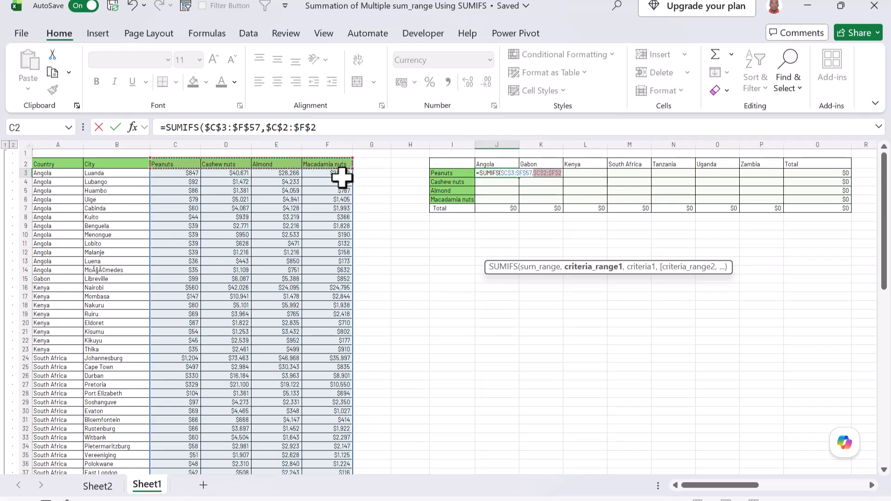
{"action": "type", "text": ","}
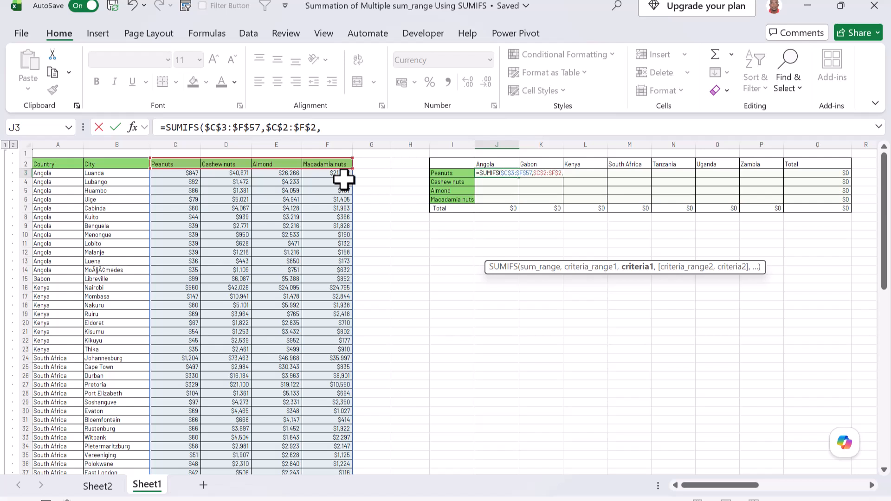
{"action": "key", "text": "Left"}
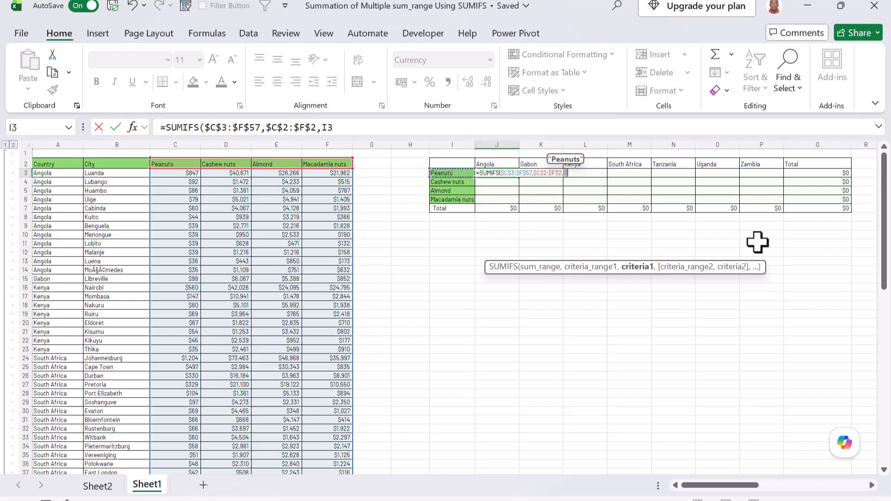
{"action": "key", "text": "F4"}
{"action": "key", "text": "F4"}
{"action": "key", "text": "F4"}
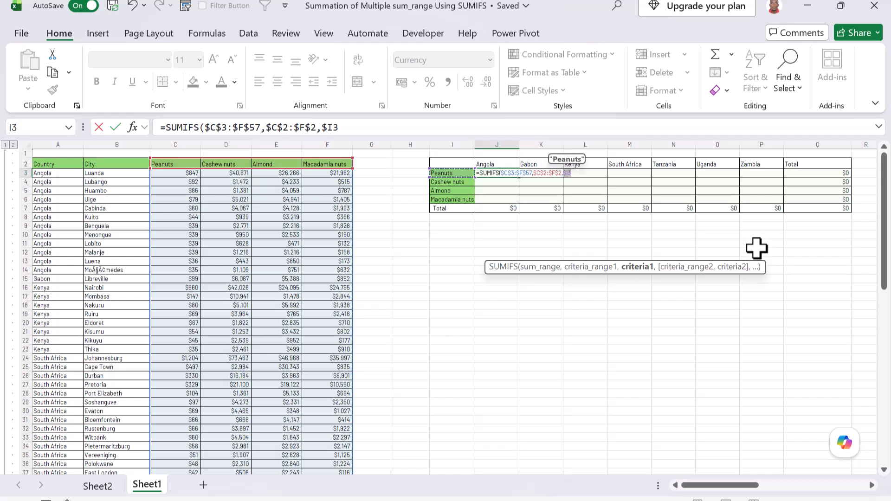
{"action": "type", "text": ","}
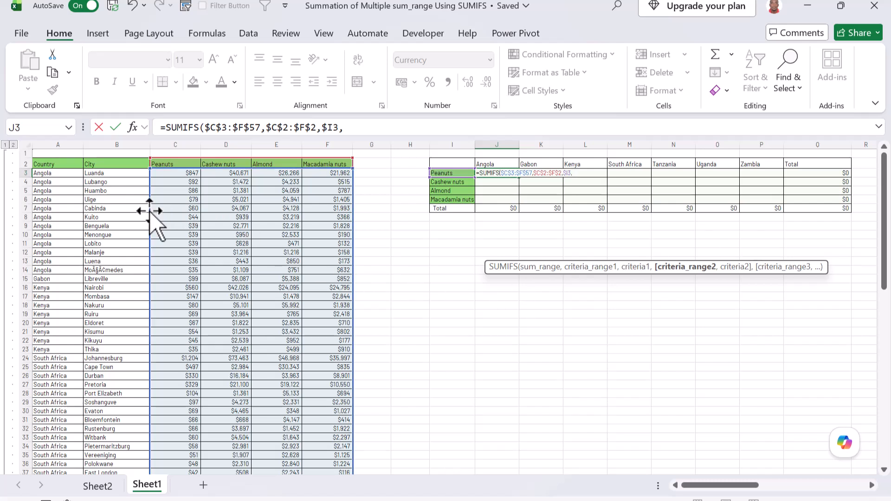
- Add the second condition, matching the country range $A$3:$A$57 to the row-locked criterion J$2
{"action": "left_click", "coordinate": [47, 175]}
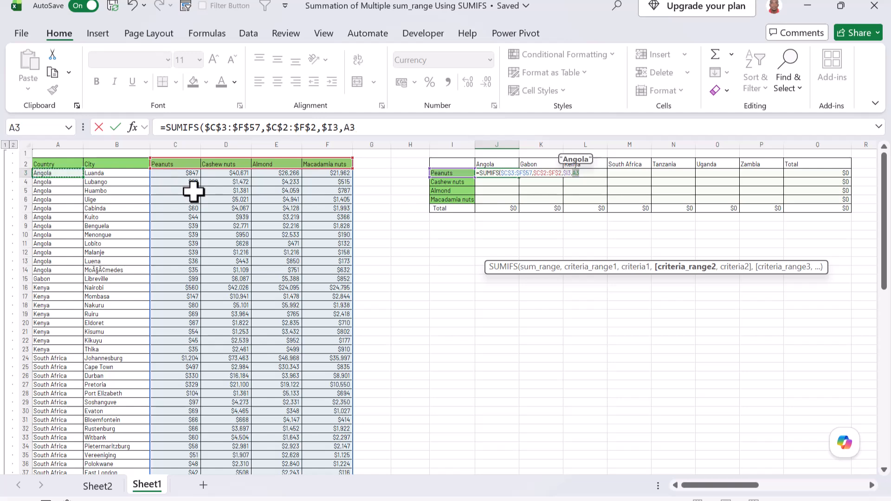
{"action": "key", "text": "ctrl+shift+Down"}
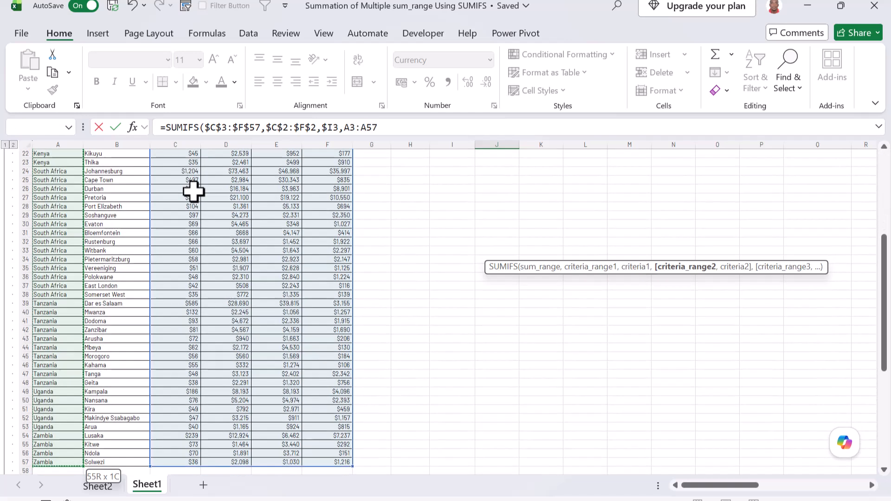
{"action": "scroll", "coordinate": [194, 191], "scroll_direction": "up", "scroll_amount": 7}
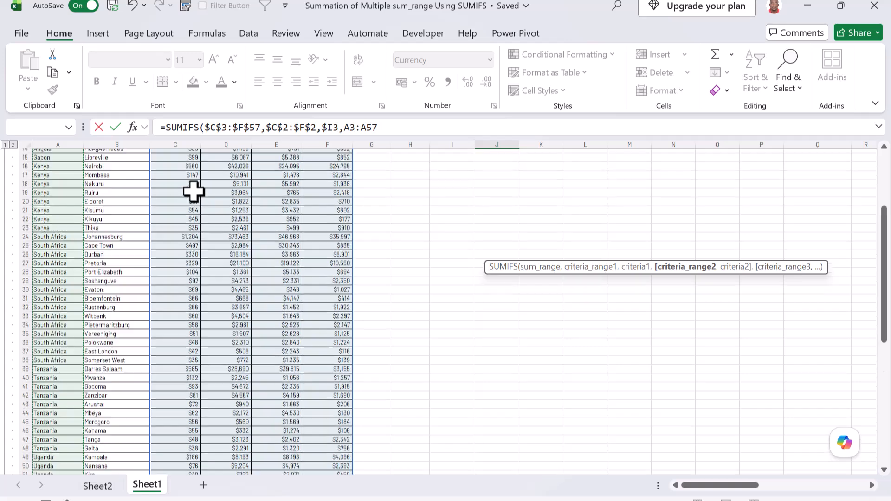
{"action": "key", "text": "F4"}
{"action": "type", "text": ","}
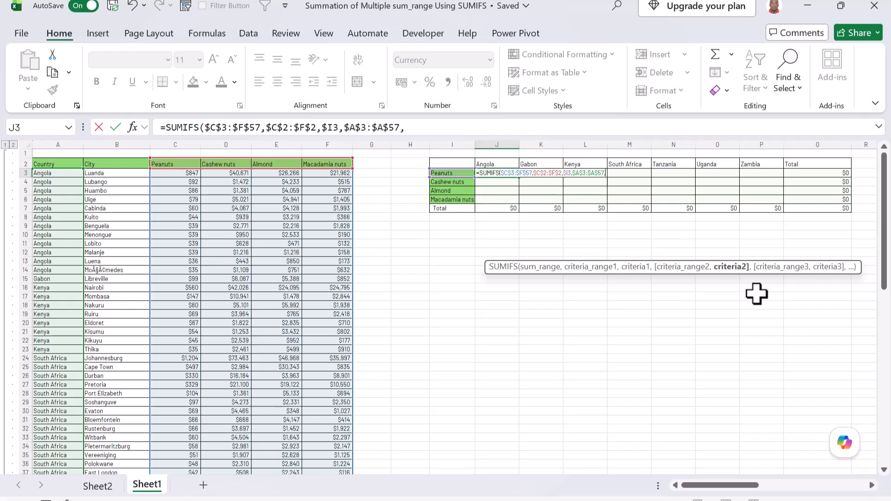
{"action": "left_click", "coordinate": [499, 162]}
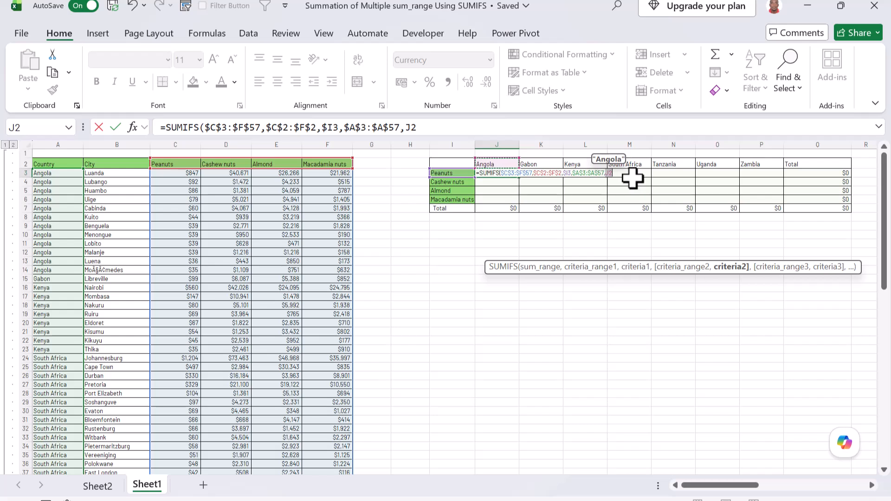
{"action": "key", "text": "F4"}
{"action": "key", "text": "F4"}
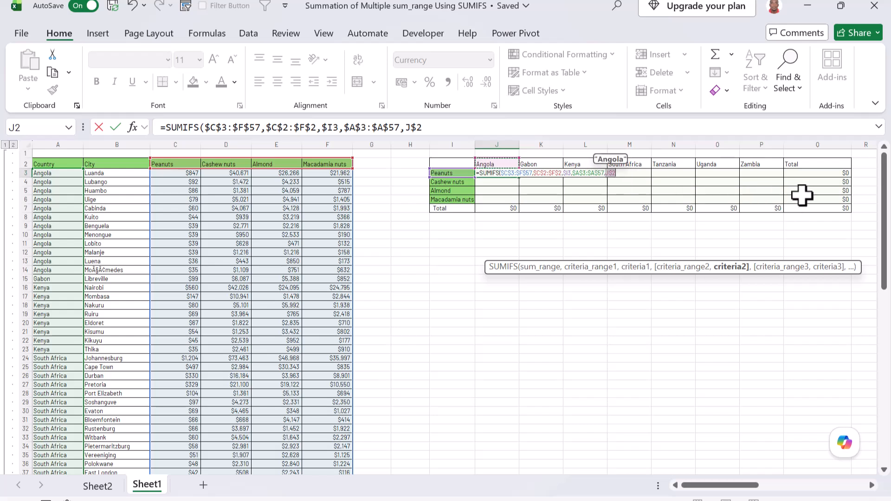
- Try filling the completed SUMIFS formula across J3:P6, and clear the range again
{"action": "type", "text": ")"}
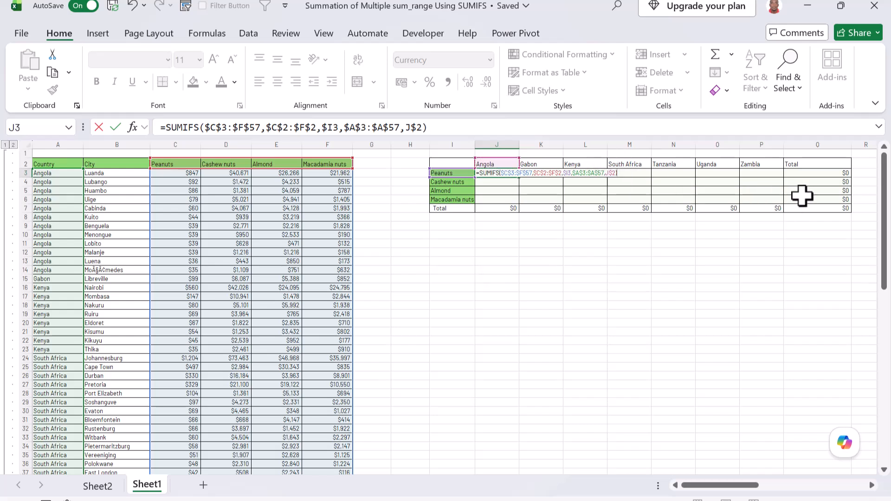
{"action": "key", "text": "ctrl+Return"}
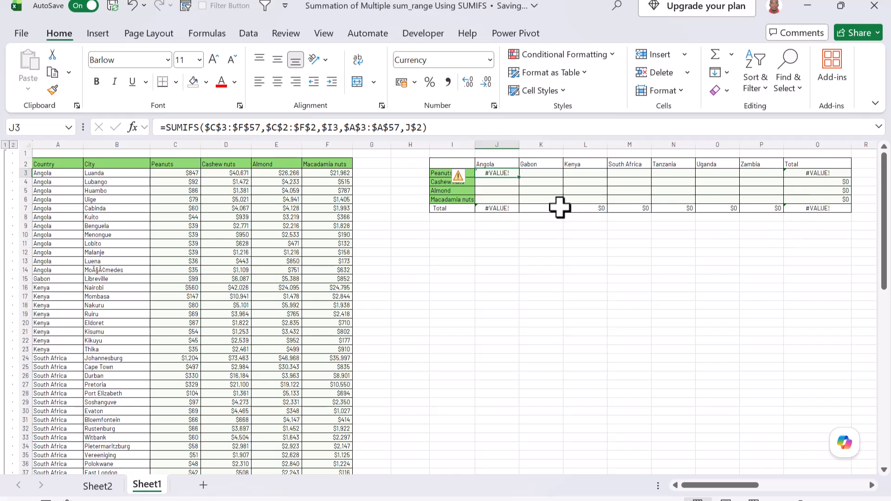
{"action": "left_click_drag", "start_coordinate": [520, 177], "coordinate": [795, 214]}
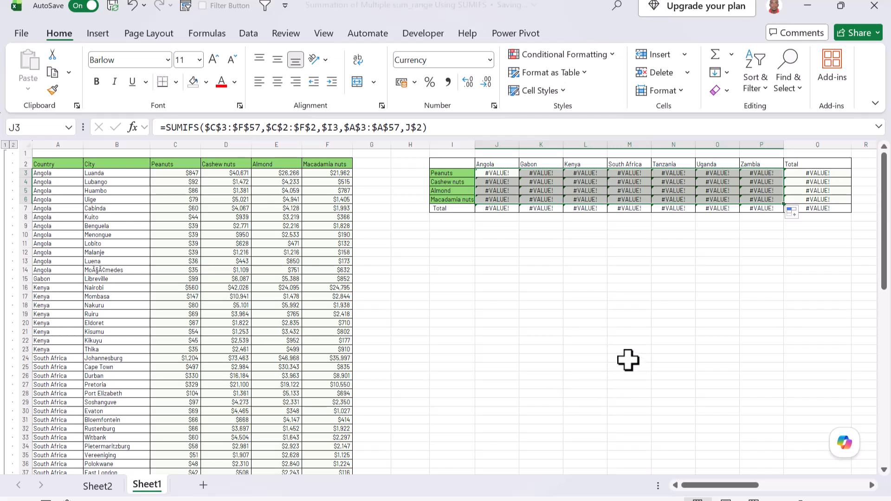
{"action": "key", "text": "Delete"}
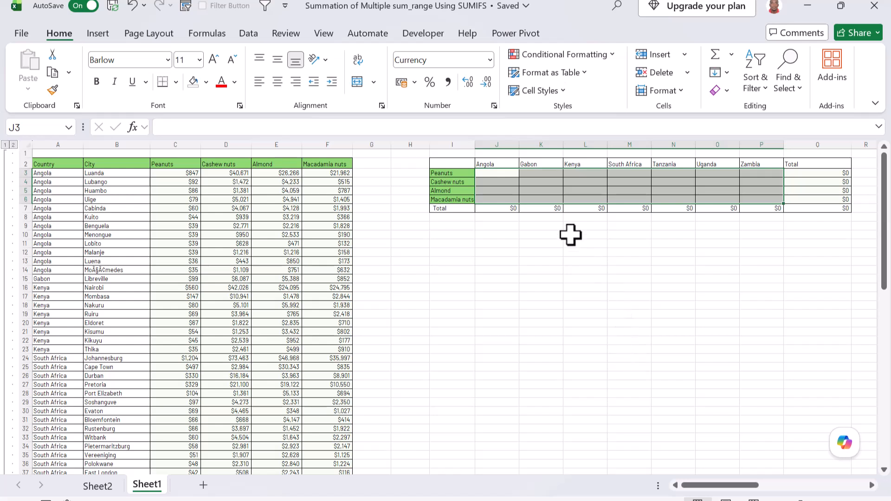
- Start an XLOOKUP formula in J3 with the column-locked item cell $I3 as the lookup value
{"action": "left_click", "coordinate": [507, 173]}
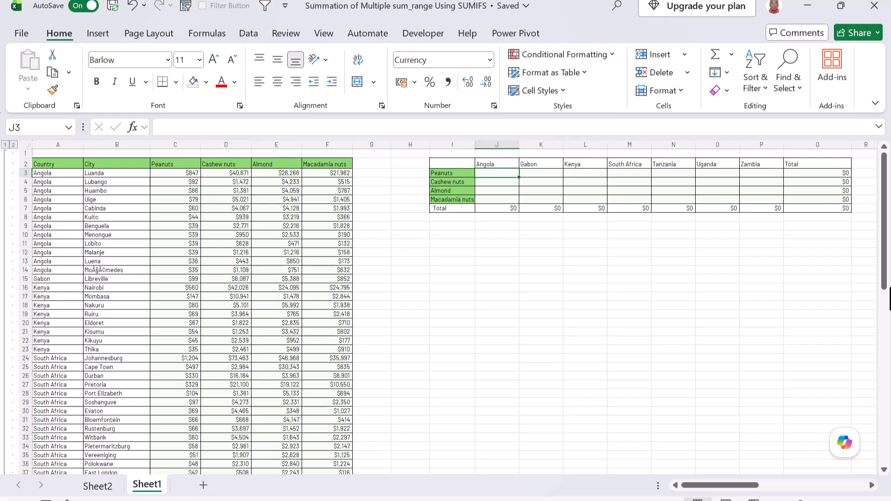
{"action": "type", "text": "="}
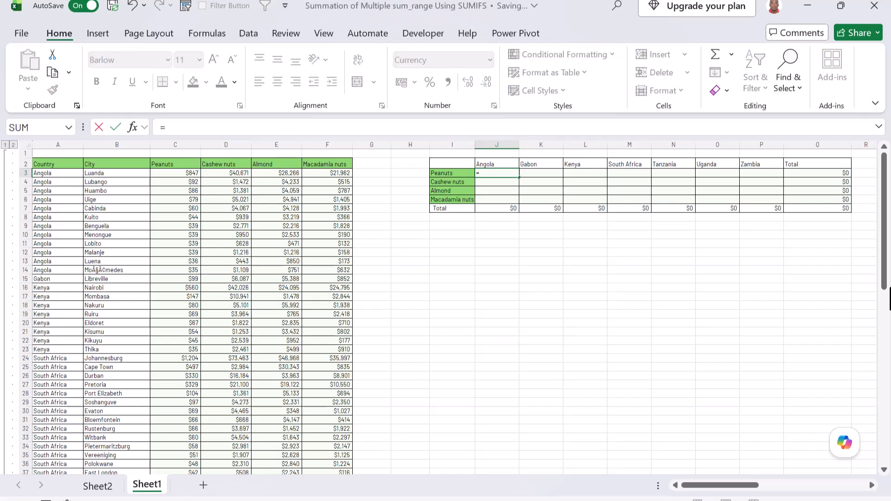
{"action": "type", "text": "x1"}
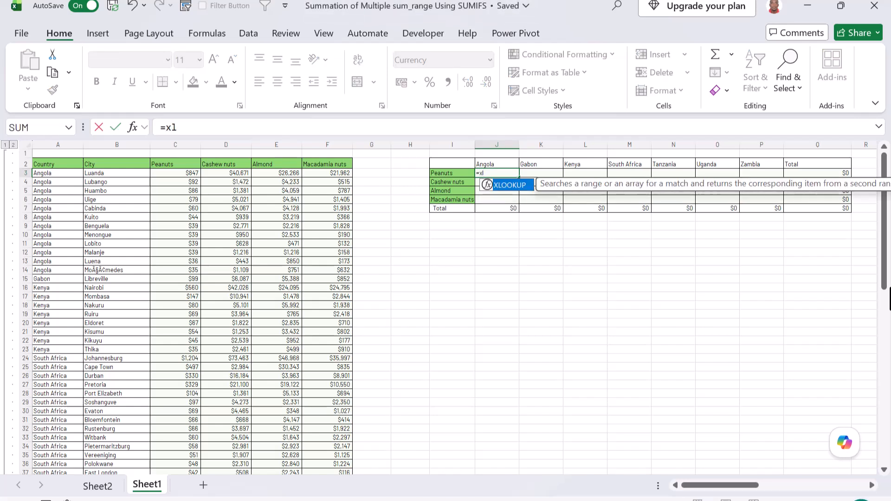
{"action": "key", "text": "Tab"}
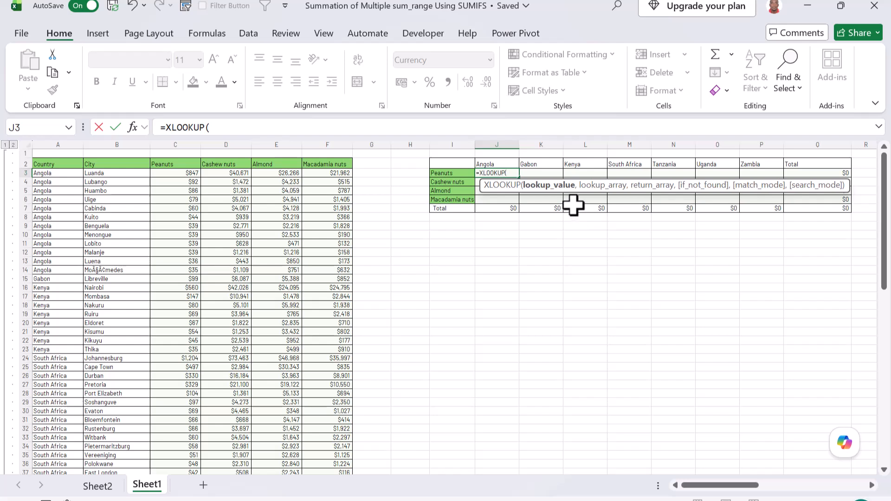
{"action": "left_click", "coordinate": [444, 173]}
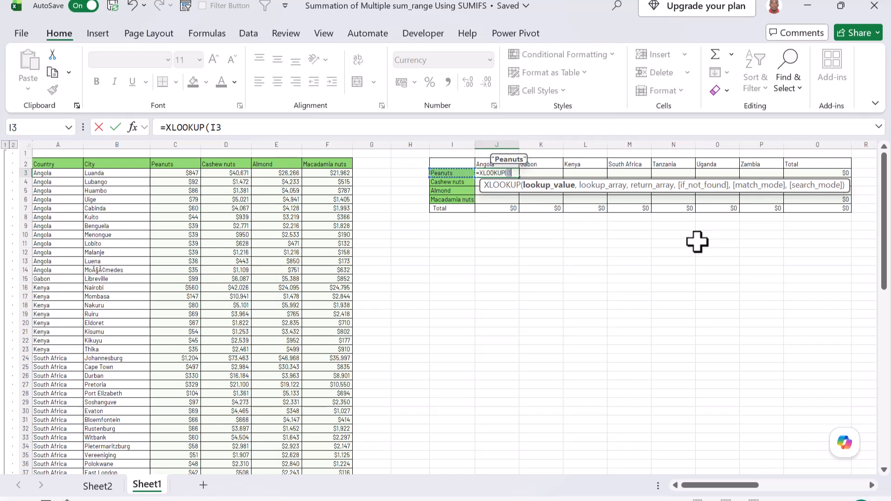
{"action": "key", "text": "F4"}
{"action": "key", "text": "F4"}
{"action": "key", "text": "F4"}
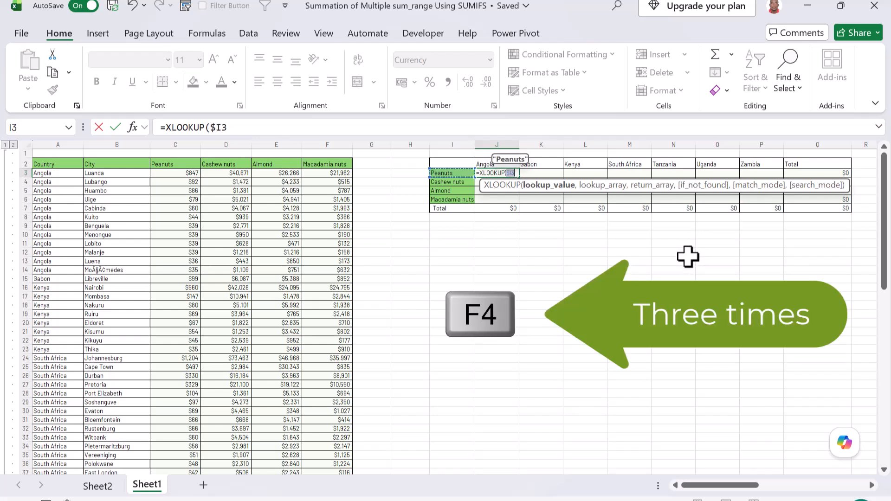
{"action": "type", "text": ","}
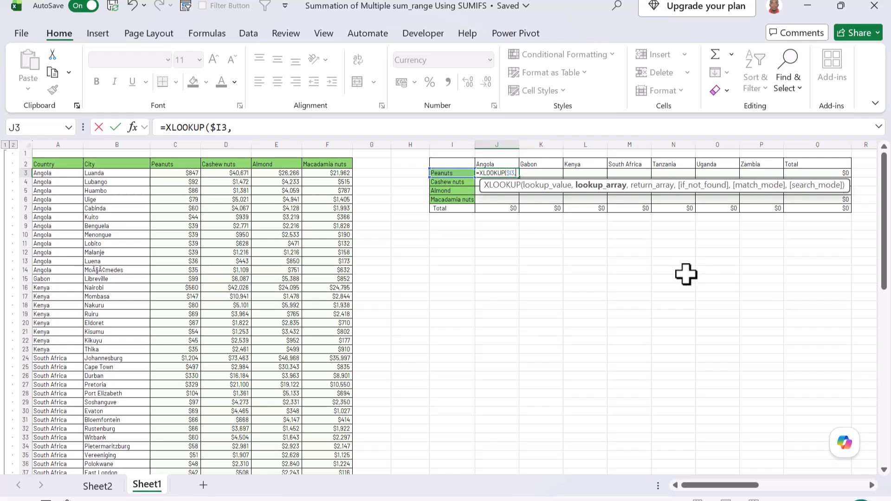
- Set the XLOOKUP lookup array to the four item headers as the absolute range $C$2:$F$2
{"action": "left_click_drag", "start_coordinate": [163, 164], "coordinate": [344, 163]}
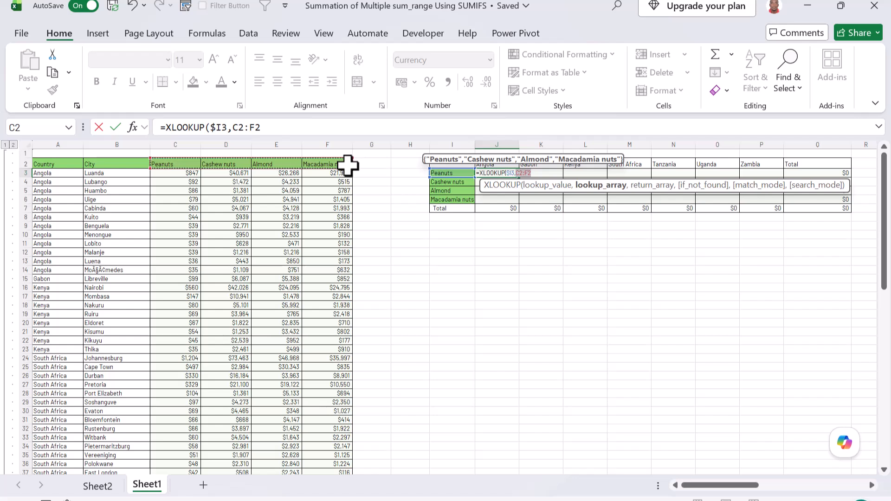
{"action": "key", "text": "F4"}
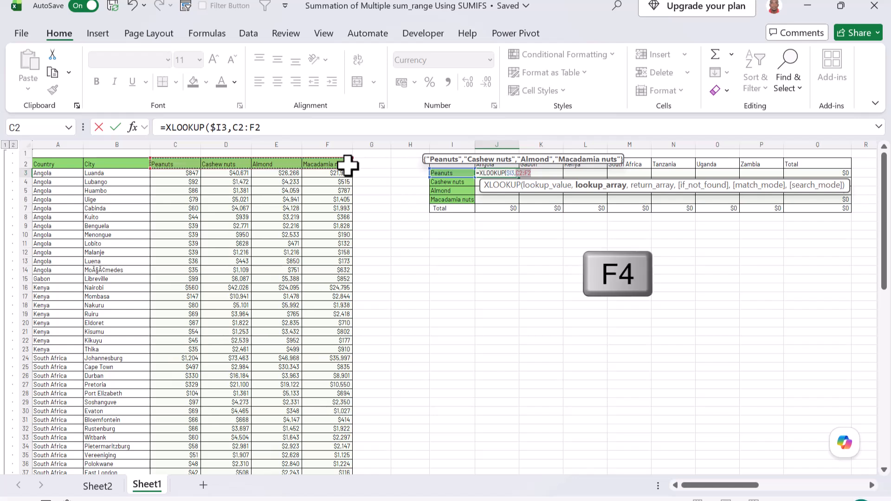
{"action": "key", "text": "F4"}
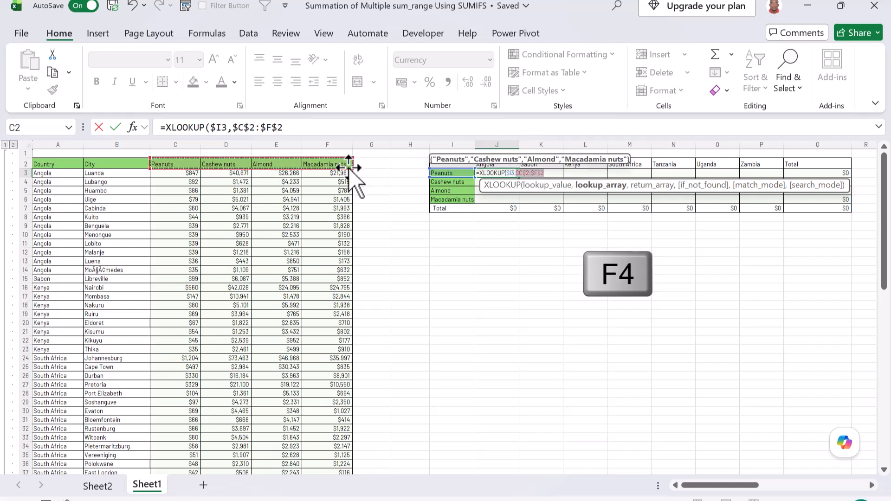
{"action": "type", "text": ","}
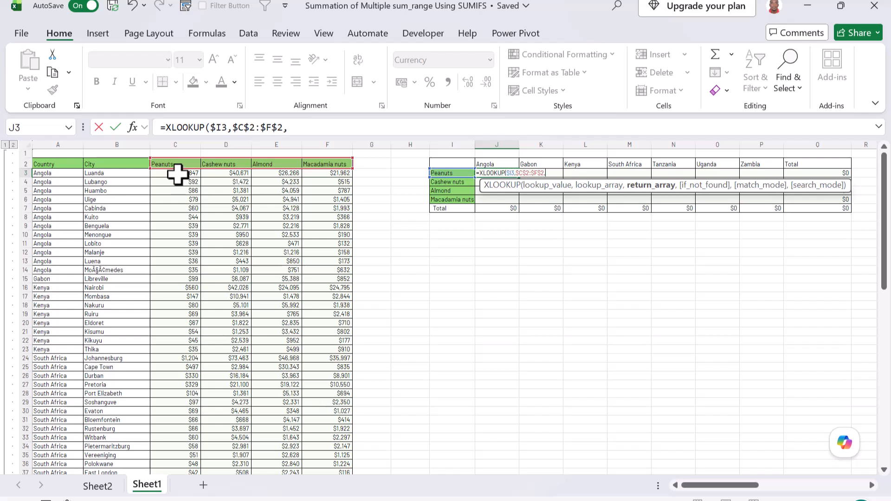
- Set the return array to the absolute sales range $C$3:$F$57 and complete the XLOOKUP formula in J3
{"action": "left_click_drag", "start_coordinate": [177, 174], "coordinate": [338, 177]}
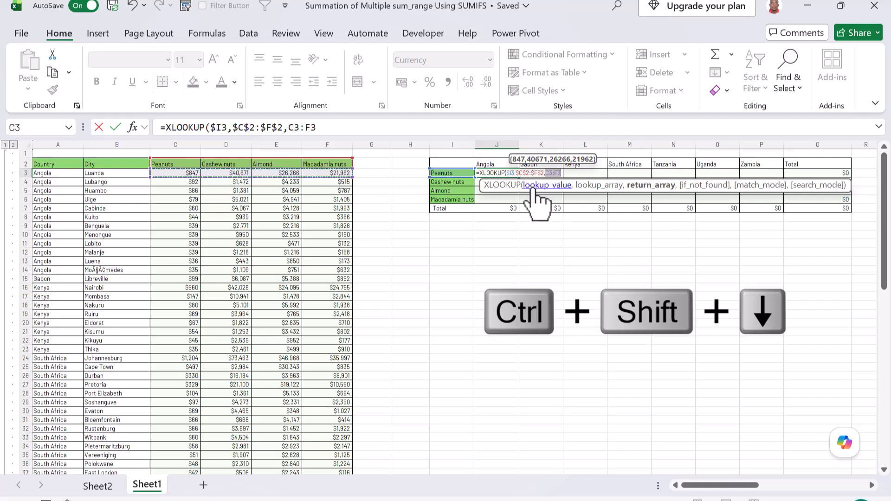
{"action": "key", "text": "ctrl+shift+Down"}
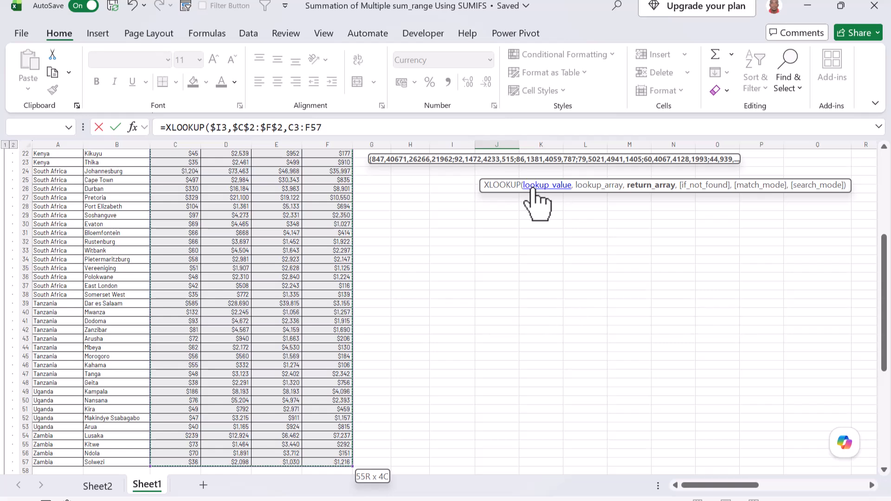
{"action": "key", "text": "F4"}
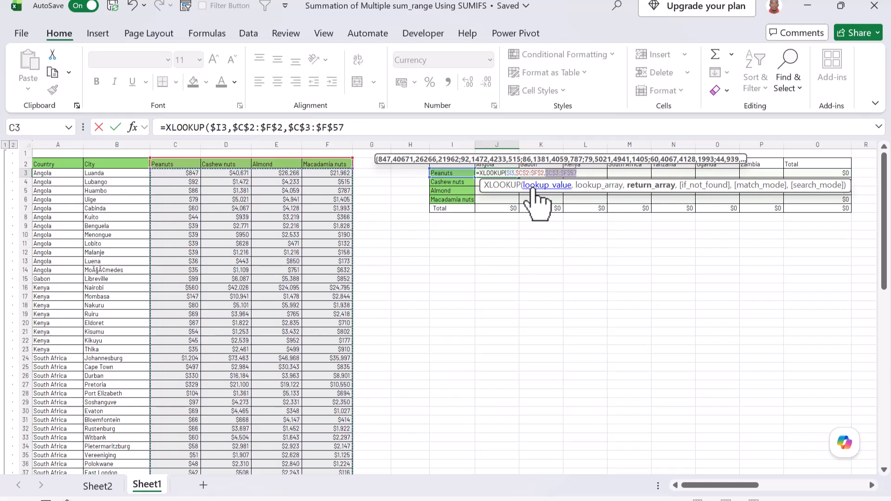
{"action": "type", "text": ")"}
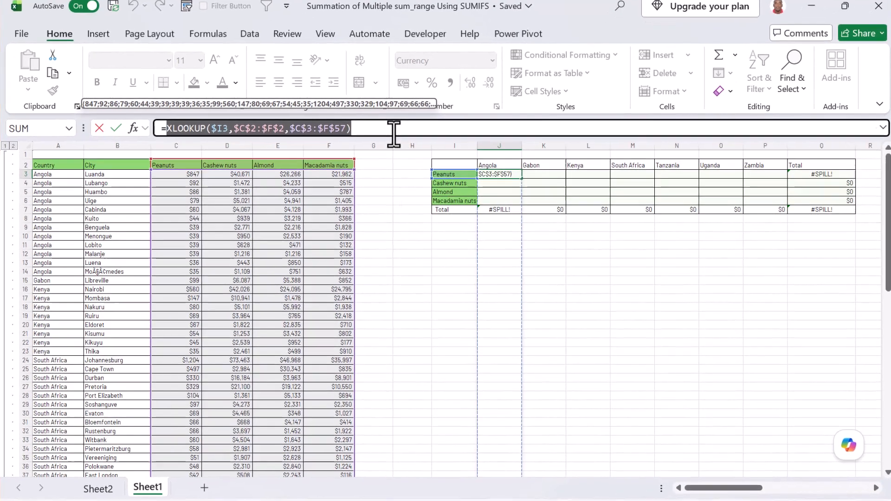
- Insert a SUMIFS function in front of the XLOOKUP in J3 so that the XLOOKUP serves as its sum range
{"action": "left_click_drag", "start_coordinate": [394, 129], "coordinate": [167, 126]}
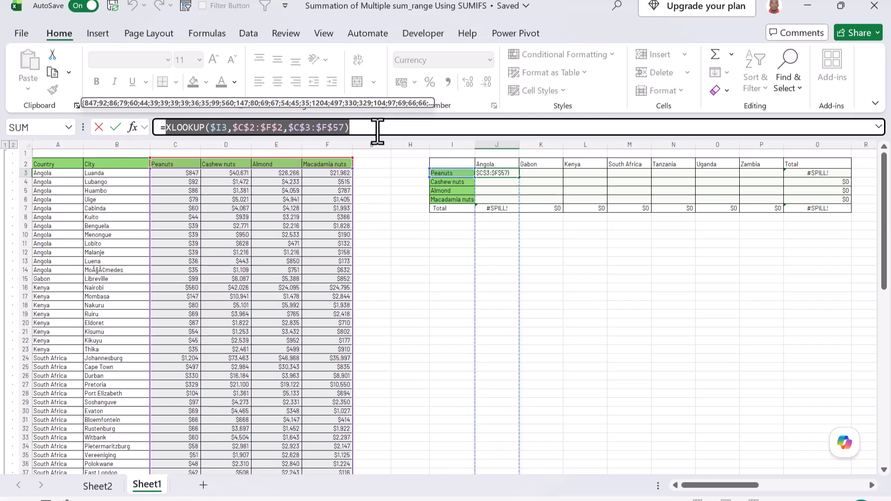
{"action": "left_click", "coordinate": [166, 128]}
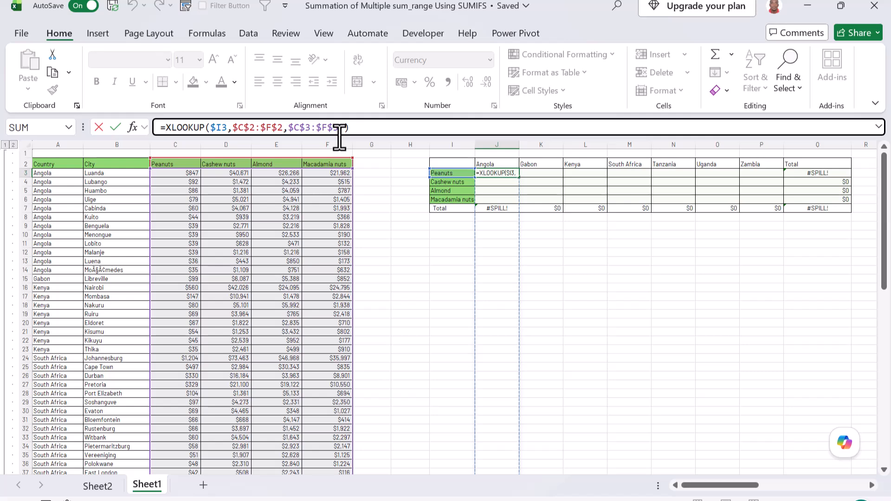
{"action": "type", "text": "sum"}
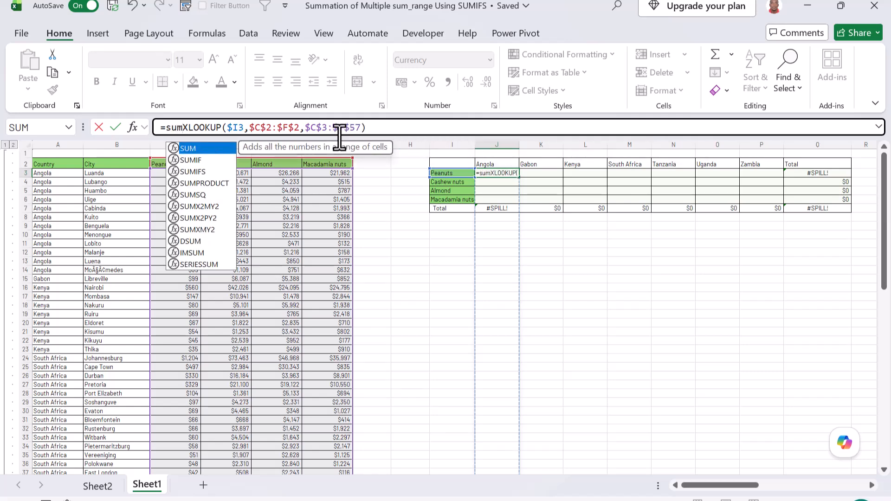
{"action": "type", "text": "ifs"}
{"action": "key", "text": "Tab"}
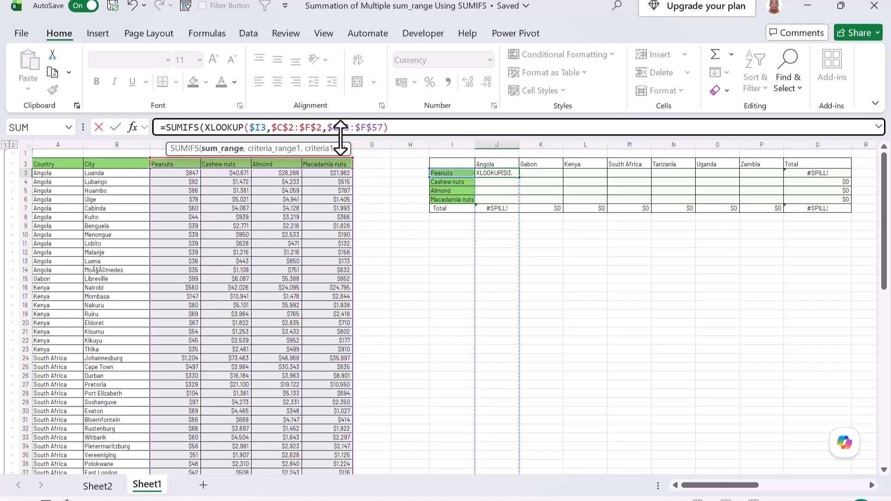
- Set the first SUMIFS criteria range in J3 to the Country column as the absolute range $A$3:$A$57
{"action": "left_click", "coordinate": [441, 132]}
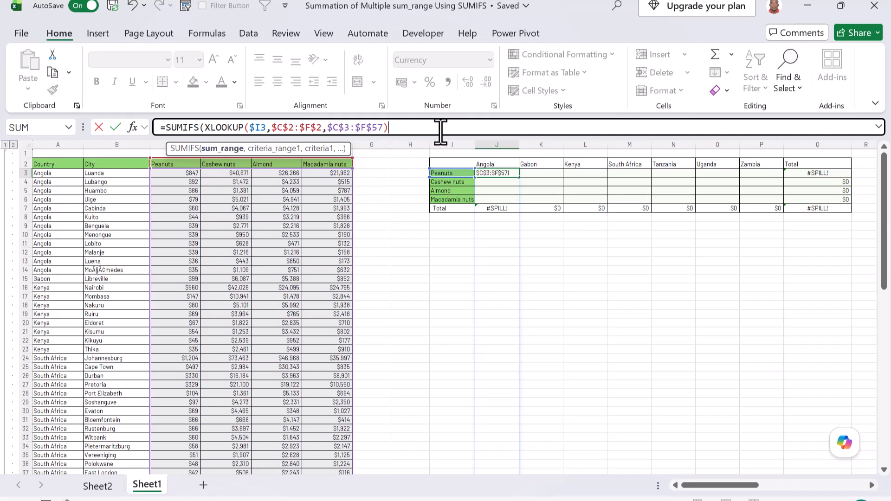
{"action": "type", "text": ","}
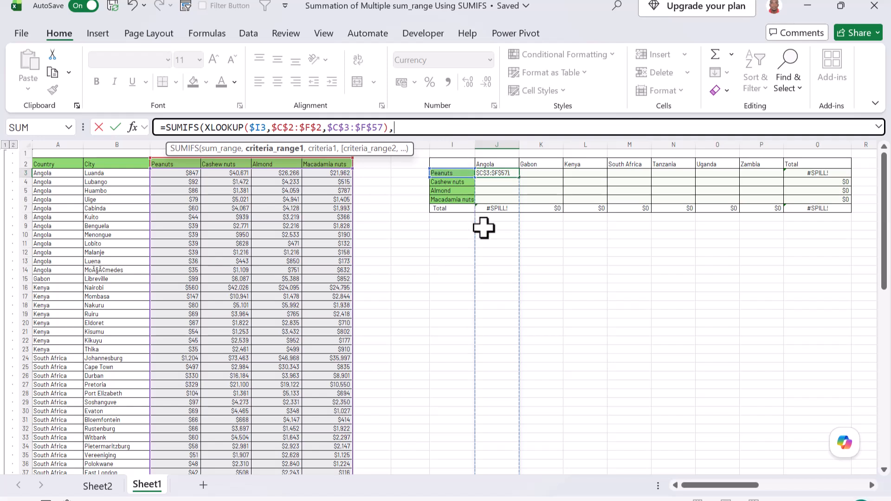
{"action": "left_click", "coordinate": [59, 175]}
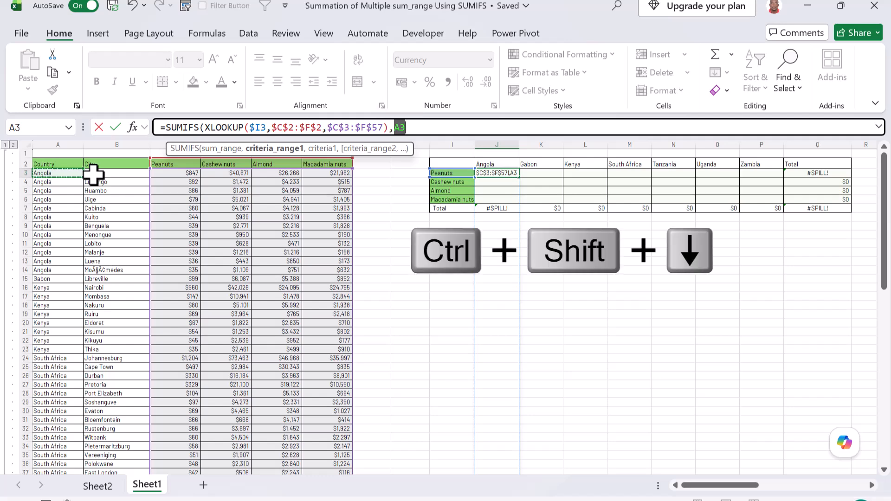
{"action": "key", "text": "ctrl+shift+Down"}
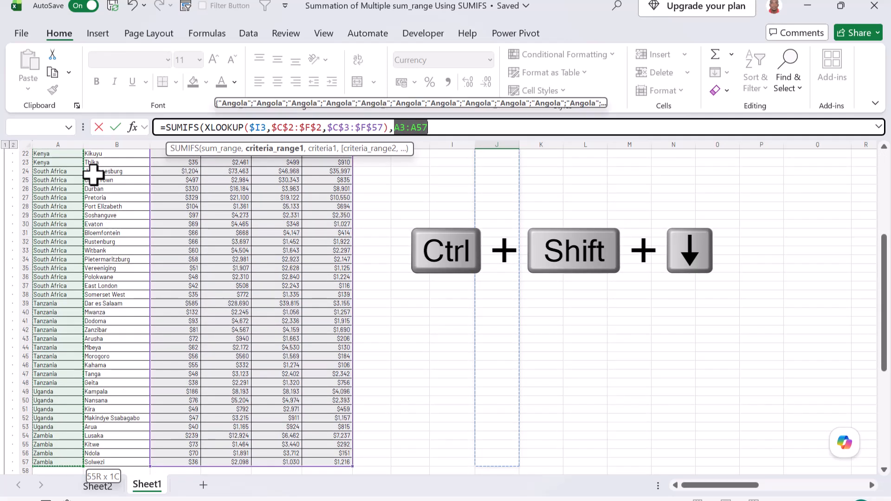
{"action": "key", "text": "F4"}
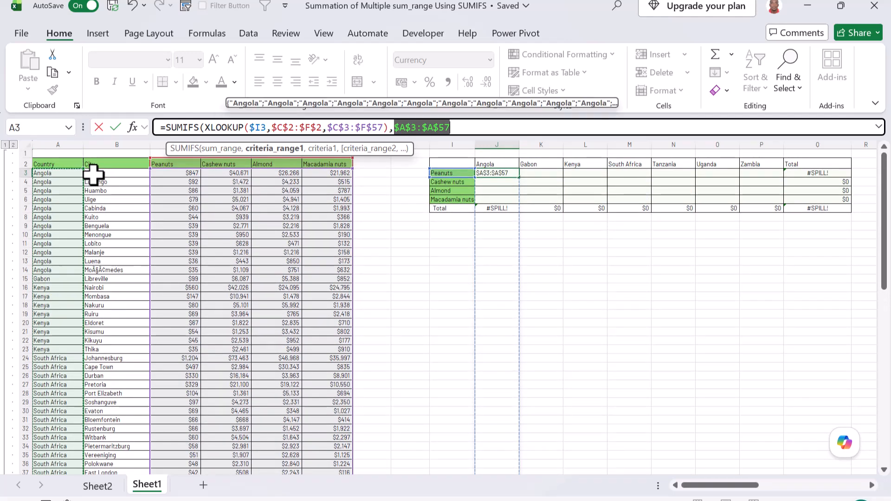
- Complete the SUMIFS with the row-locked country header J$2 as its criterion, and fill the formula from J3 through P6
{"action": "type", "text": ","}
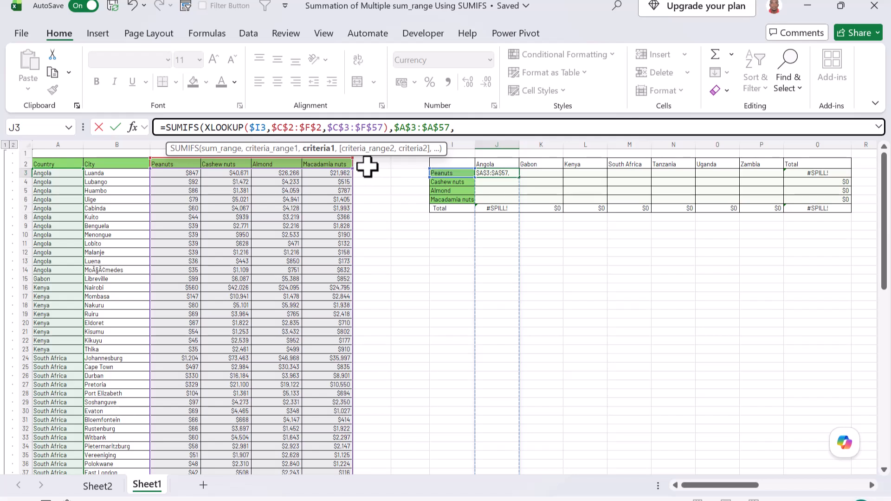
{"action": "left_click", "coordinate": [506, 164]}
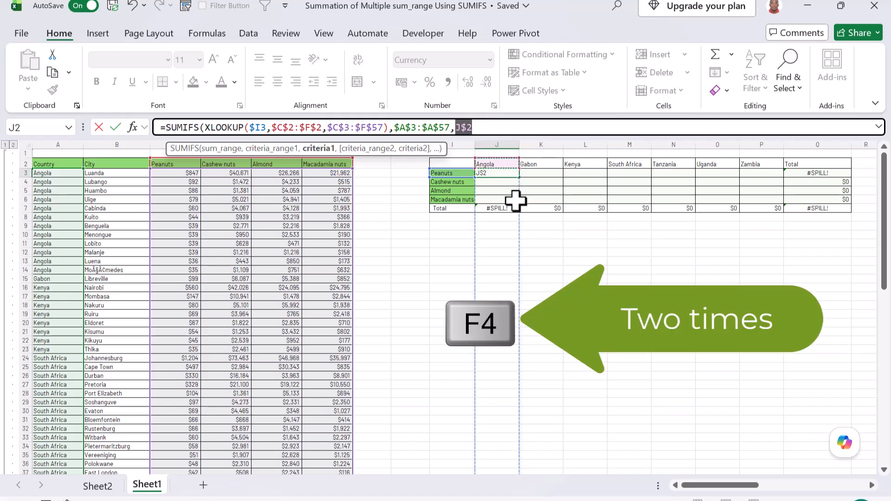
{"action": "key", "text": "F4"}
{"action": "key", "text": "F4"}
{"action": "type", "text": ")"}
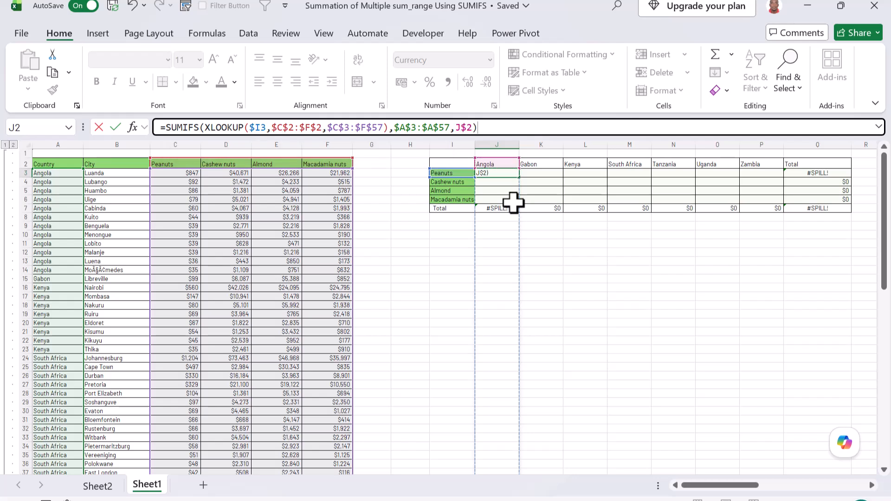
{"action": "key", "text": "Return"}
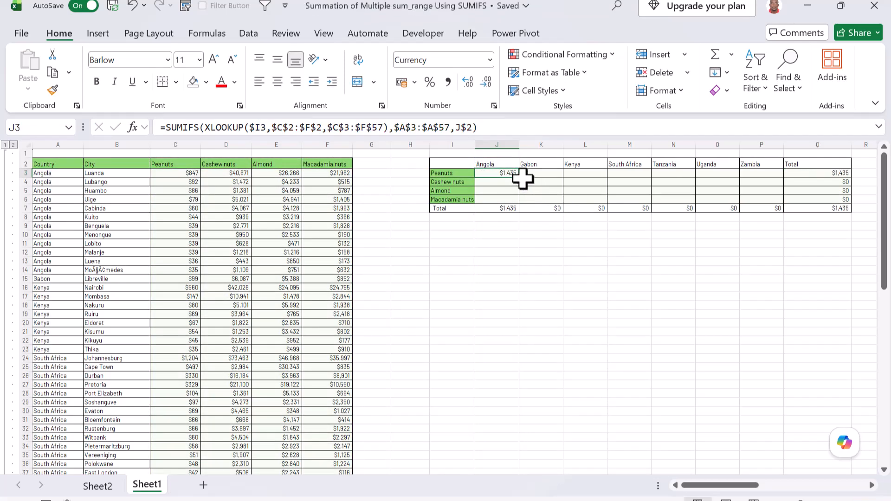
{"action": "left_click_drag", "start_coordinate": [547, 182], "coordinate": [784, 207]}
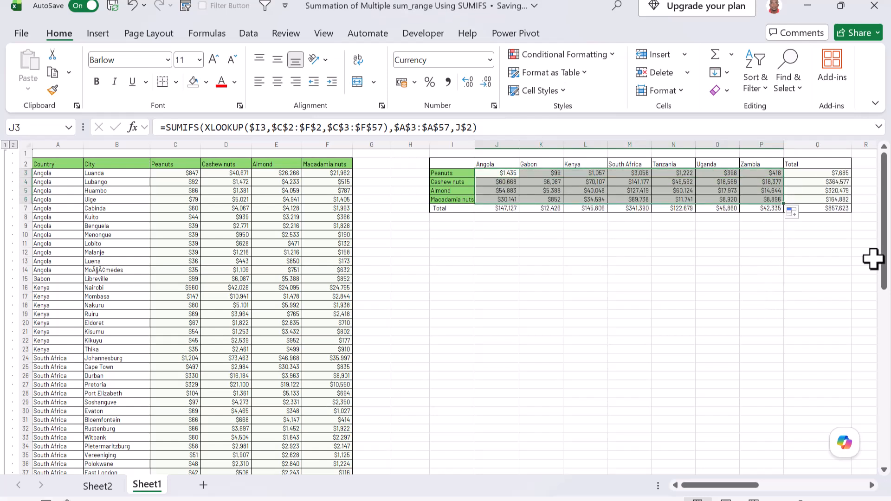